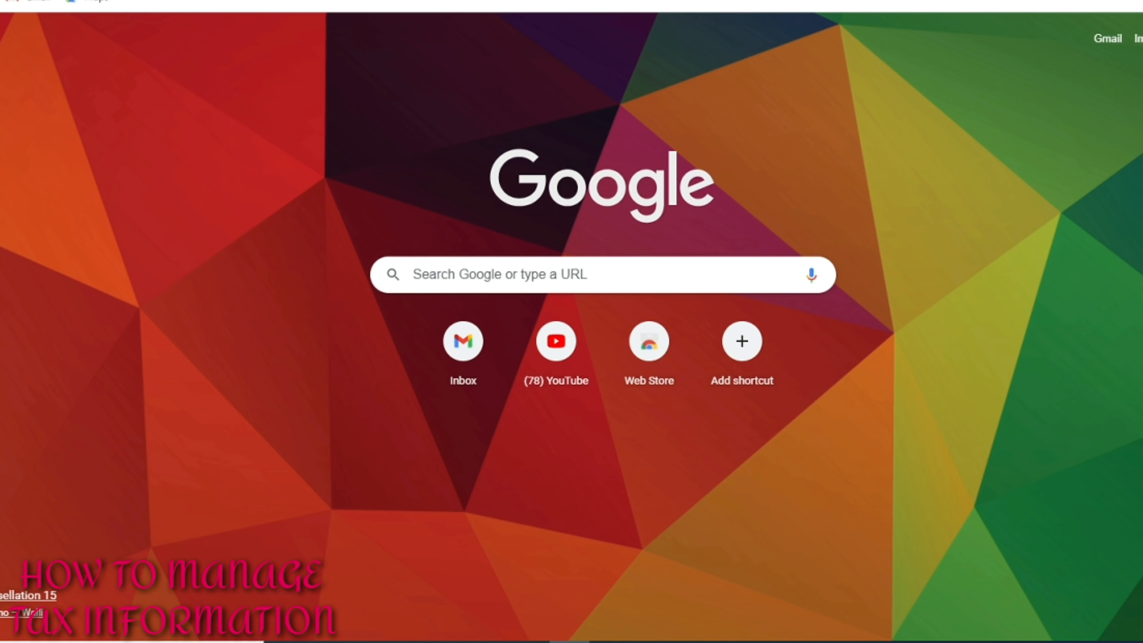
# Open the 'Payments – Google AdSense' page from the 'goo' suggestion and go to tax info management.
pyautogui.write('goo')
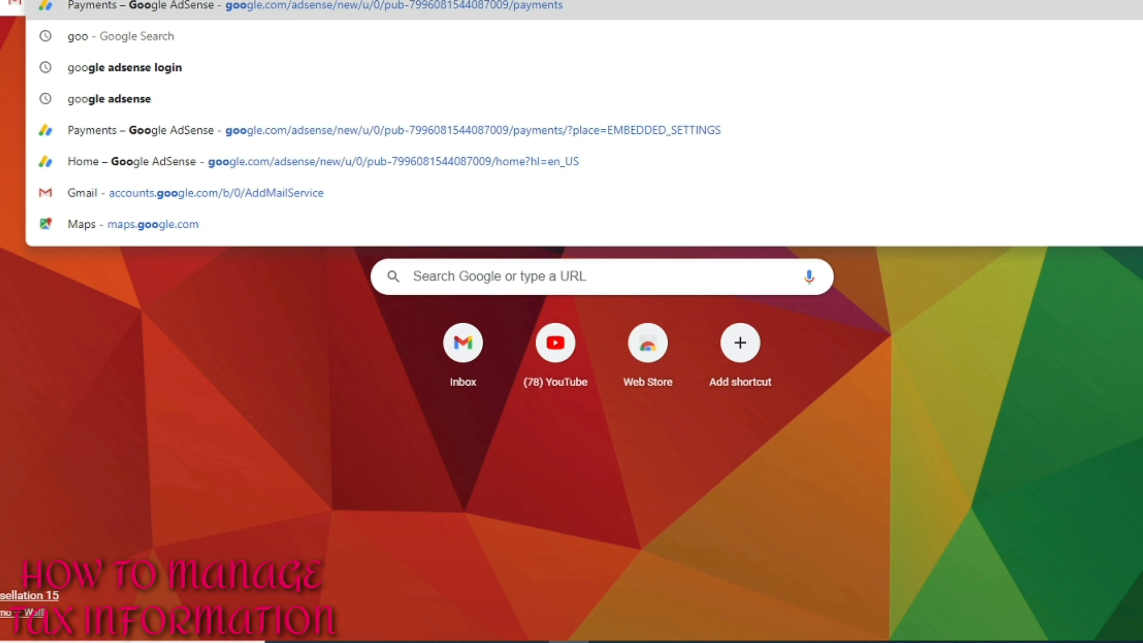
pyautogui.click(434, 7)
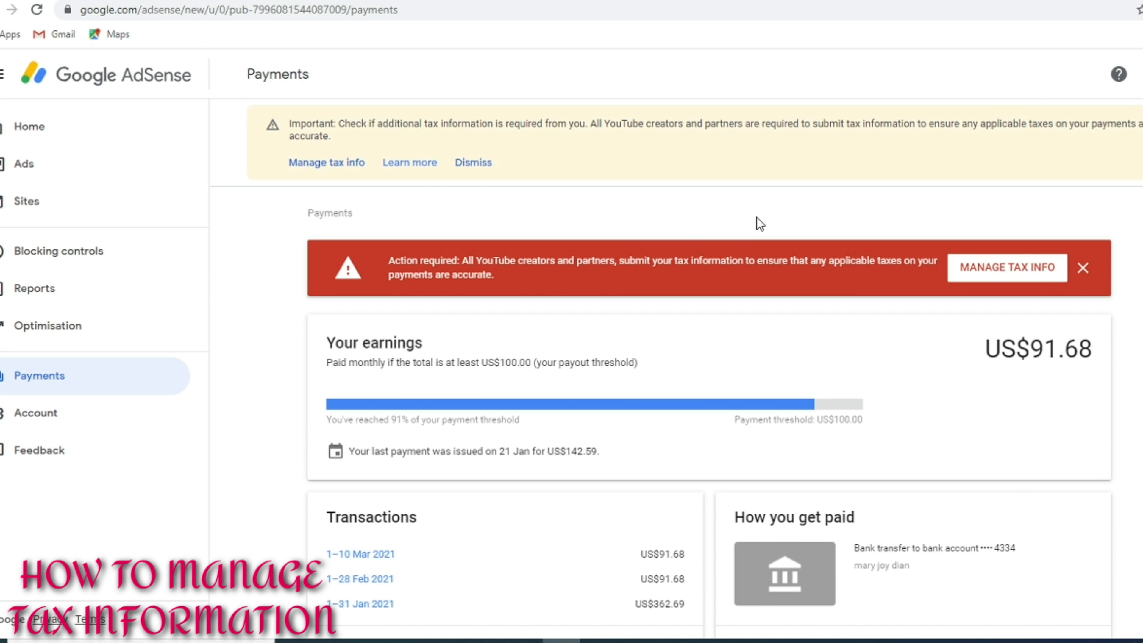
pyautogui.click(1017, 283)
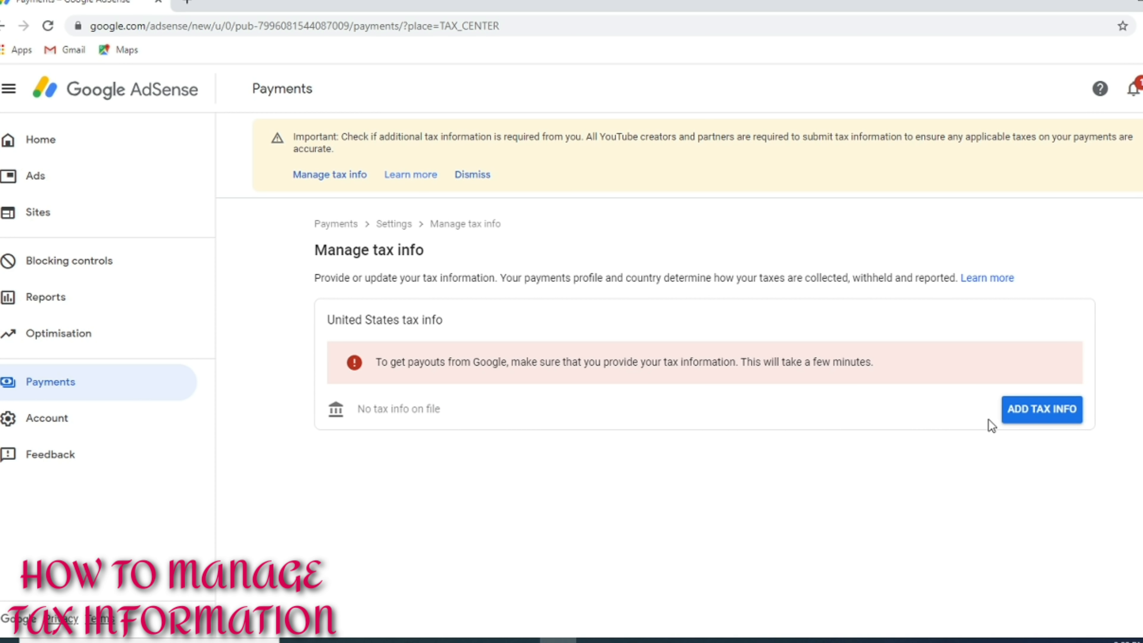
# Start adding United States tax info and verify identity with the account password.
pyautogui.click(1044, 423)
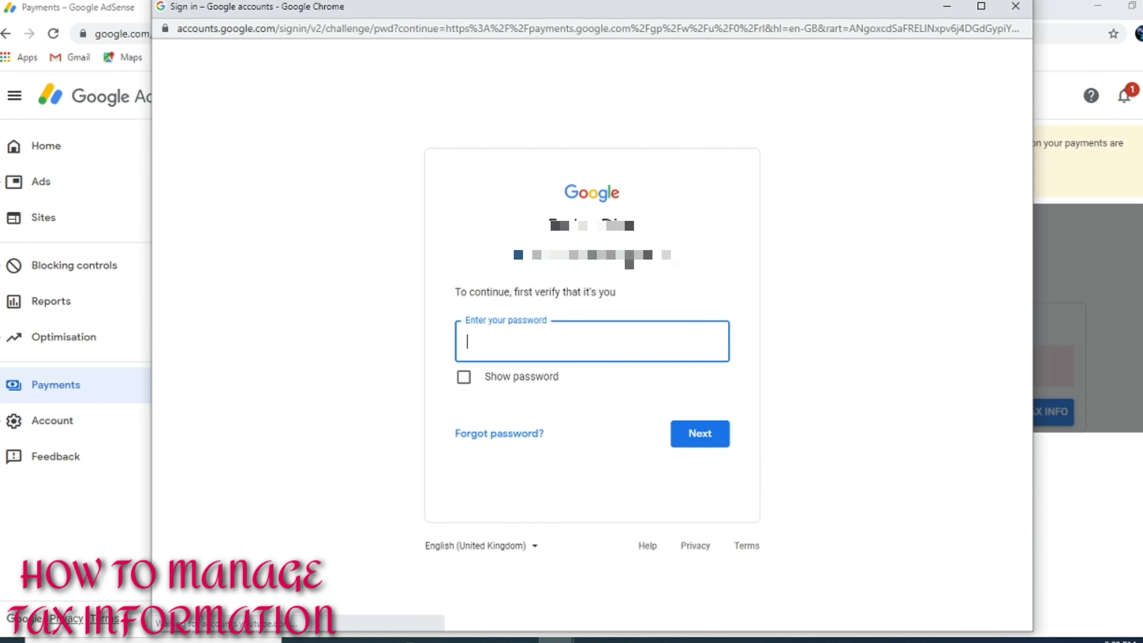
pyautogui.click(526, 344)
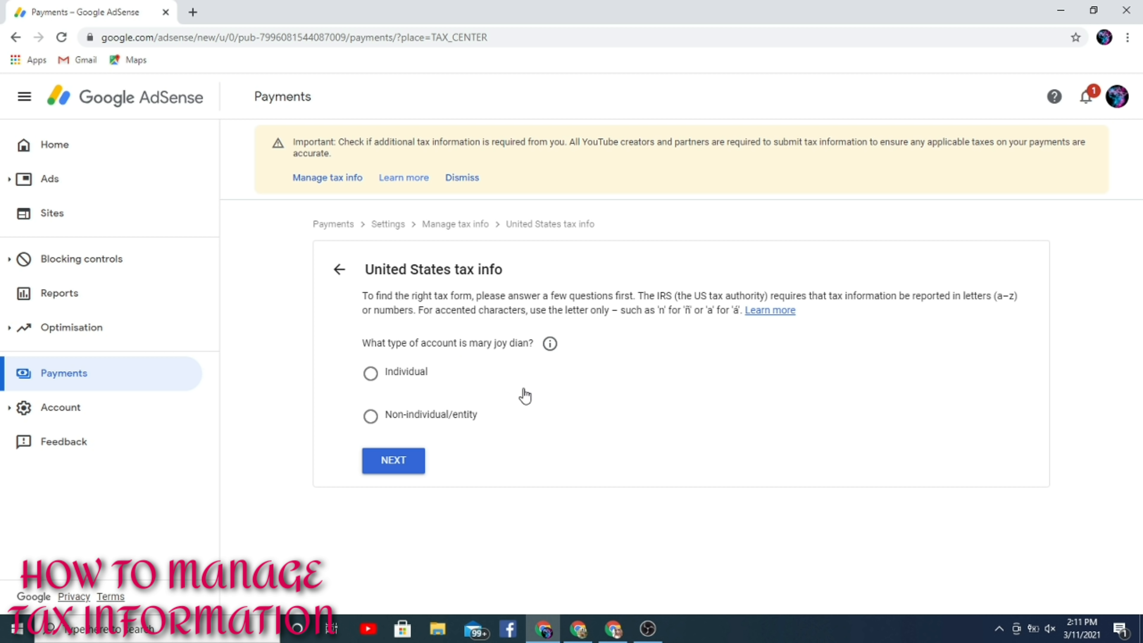
# Answer Individual and not a US citizen or resident, then choose and start the W-8BEN form.
pyautogui.click(372, 374)
pyautogui.click(403, 471)
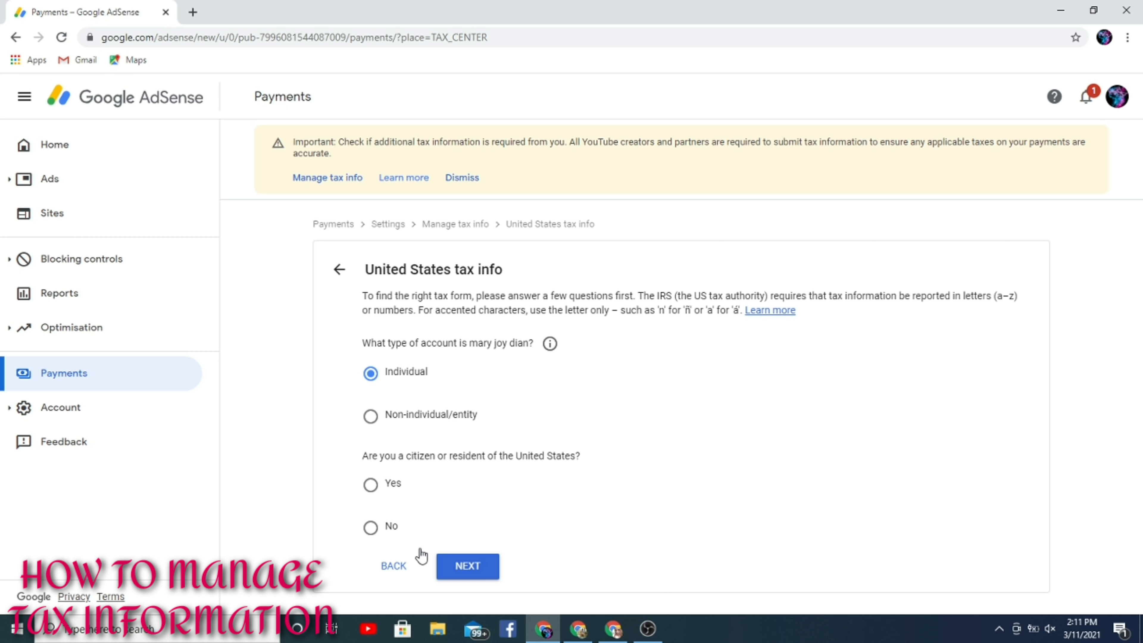
pyautogui.click(371, 529)
pyautogui.click(471, 570)
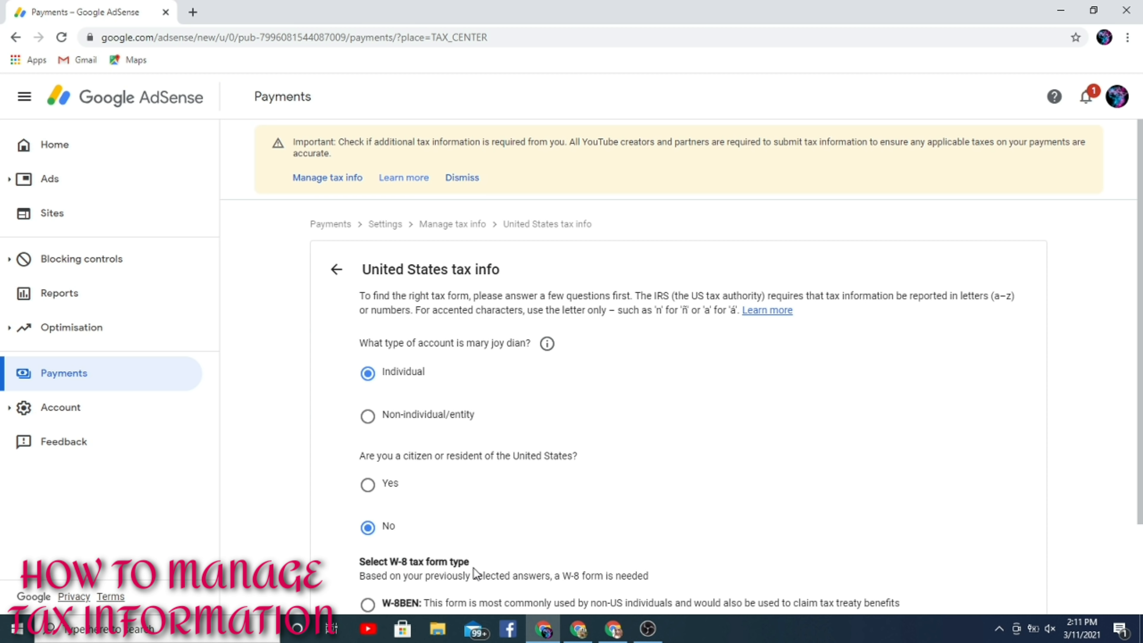
pyautogui.scroll(-2, 710, 421)
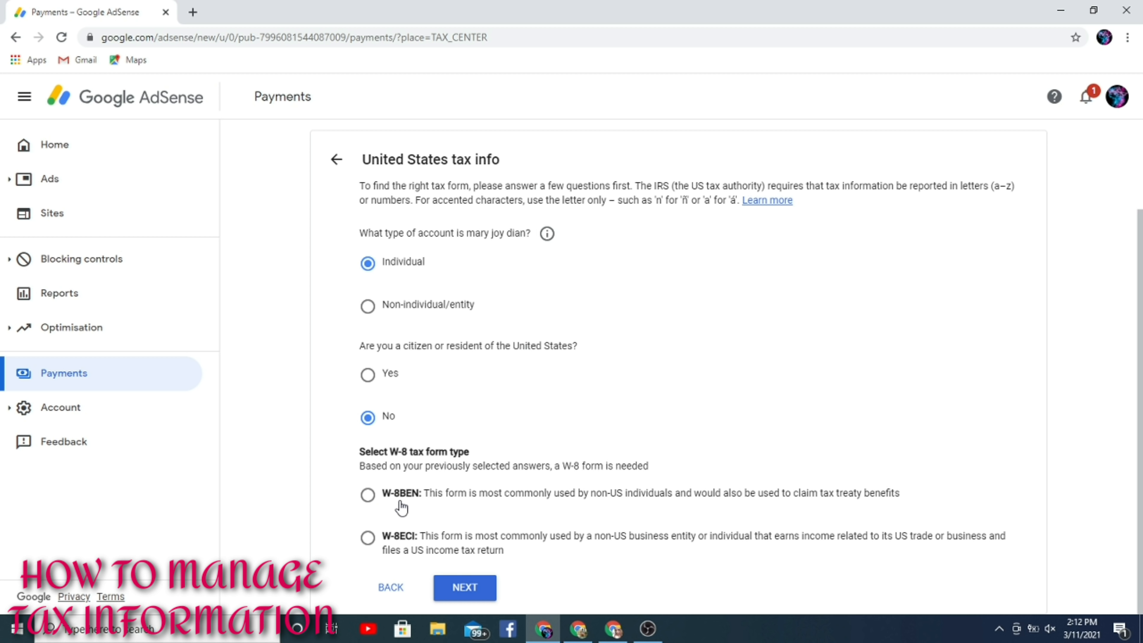
pyautogui.click(368, 496)
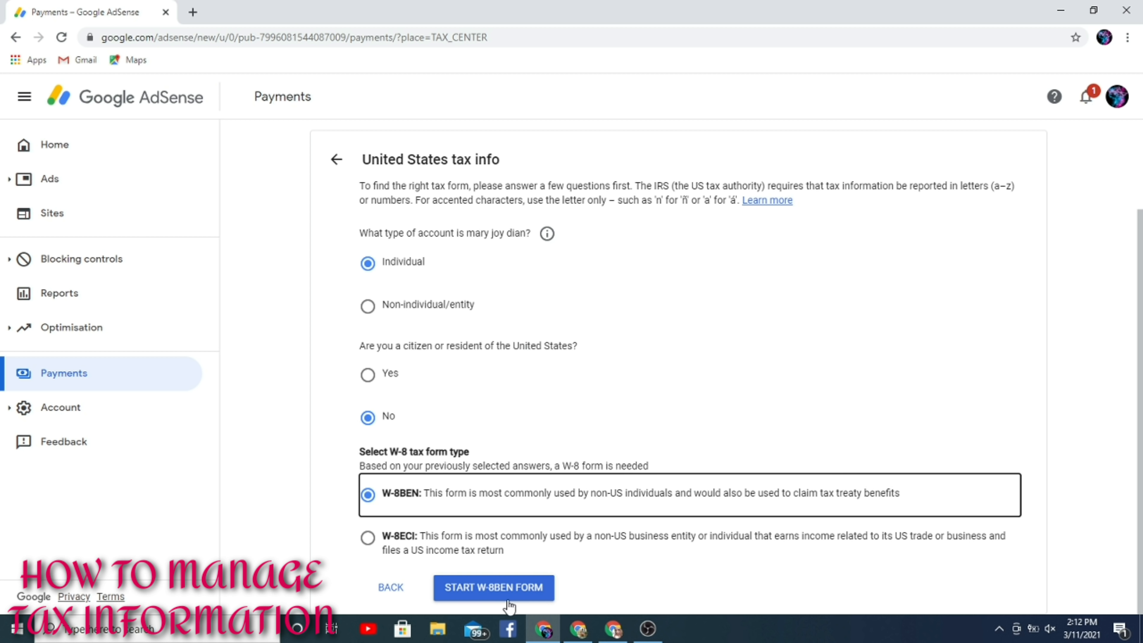
pyautogui.click(523, 595)
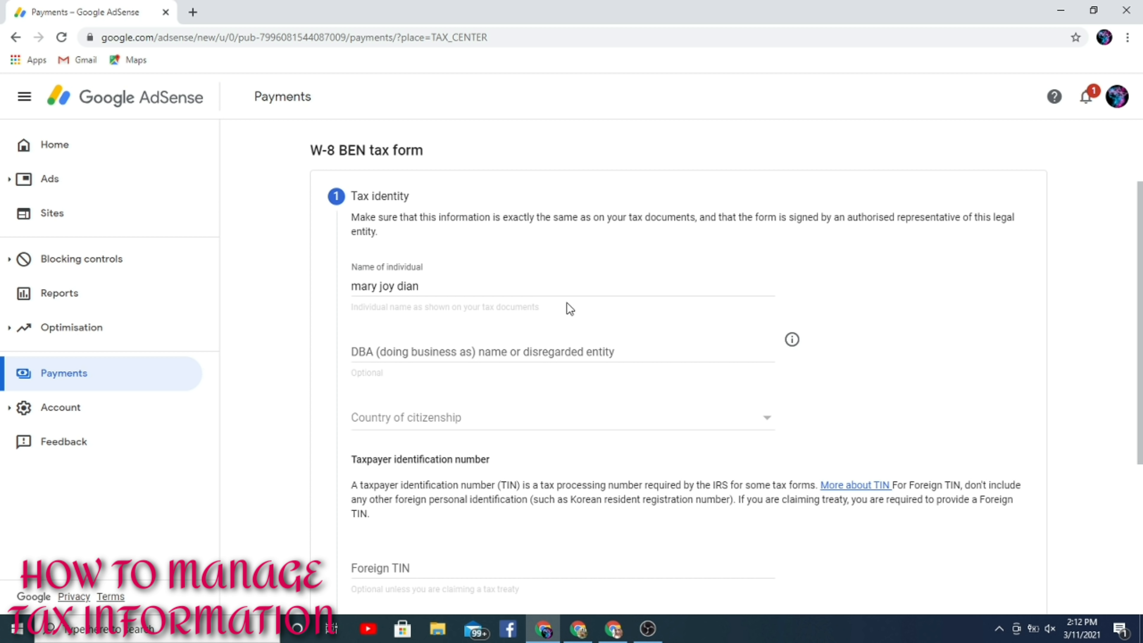
# Set the country of citizenship to Philippines.
pyautogui.scroll(-2, 748, 371)
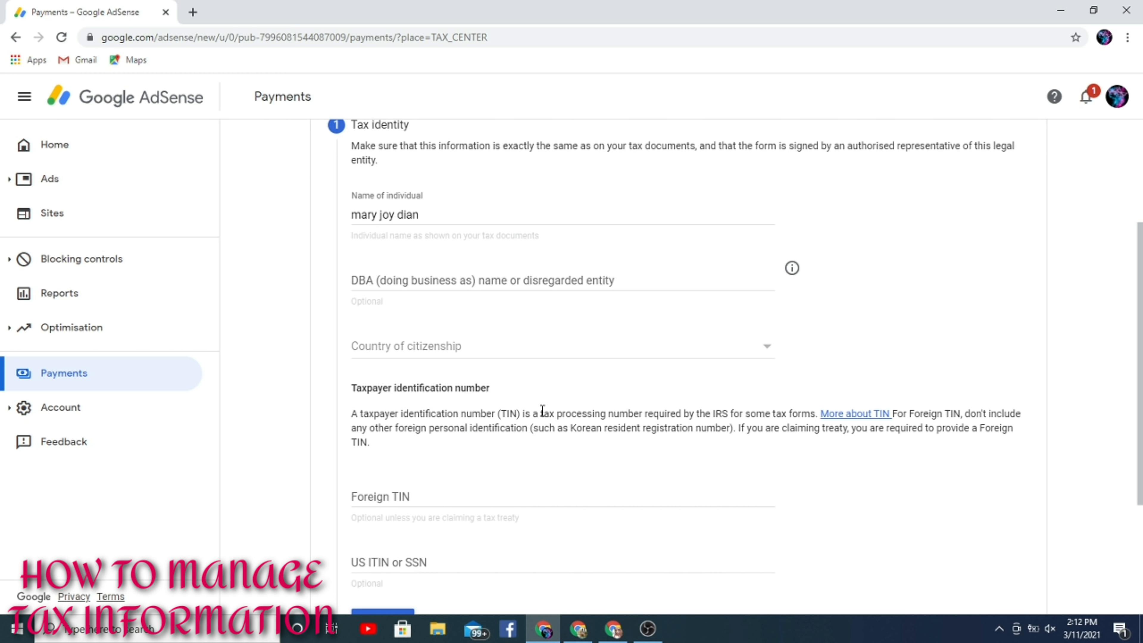
pyautogui.click(768, 354)
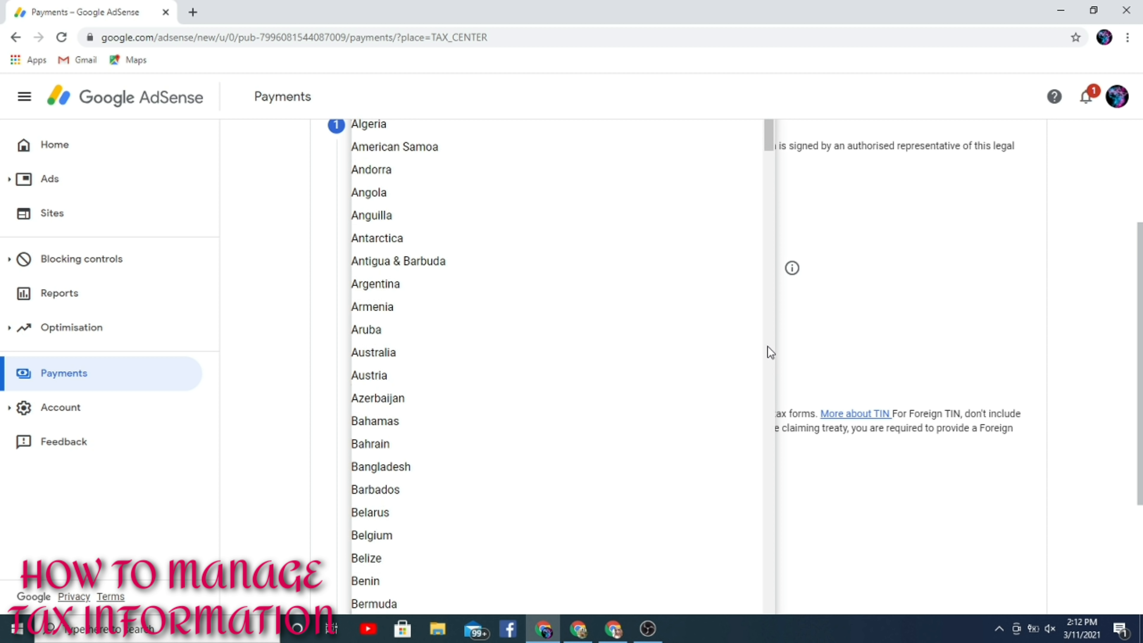
pyautogui.scroll(-5, 544, 378)
pyautogui.scroll(-7, 546, 383)
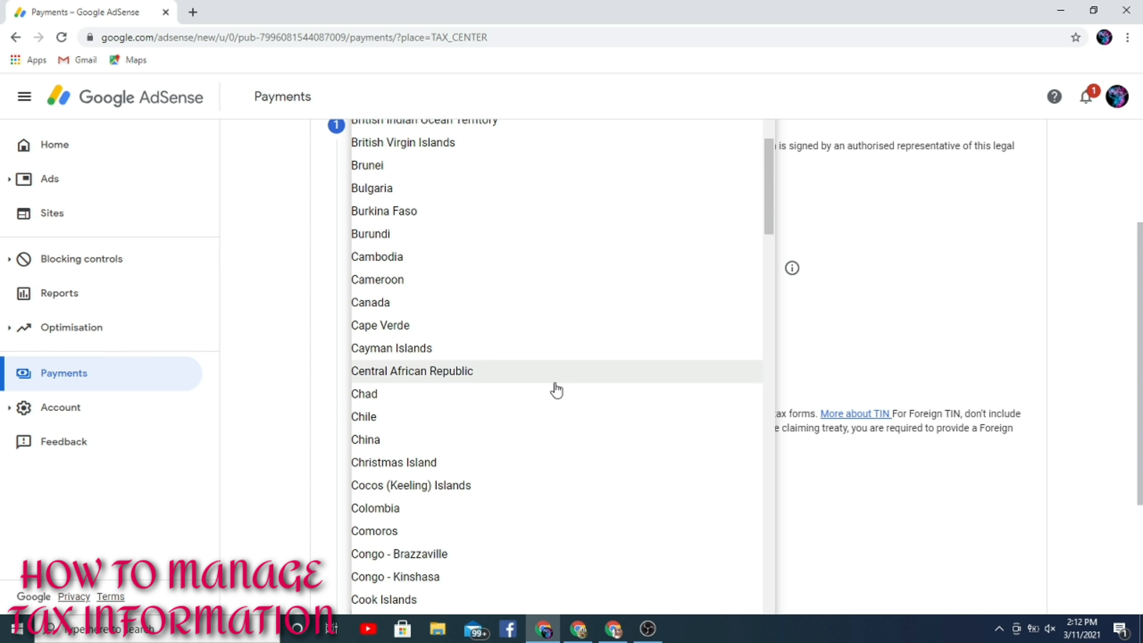
pyautogui.scroll(-10, 566, 410)
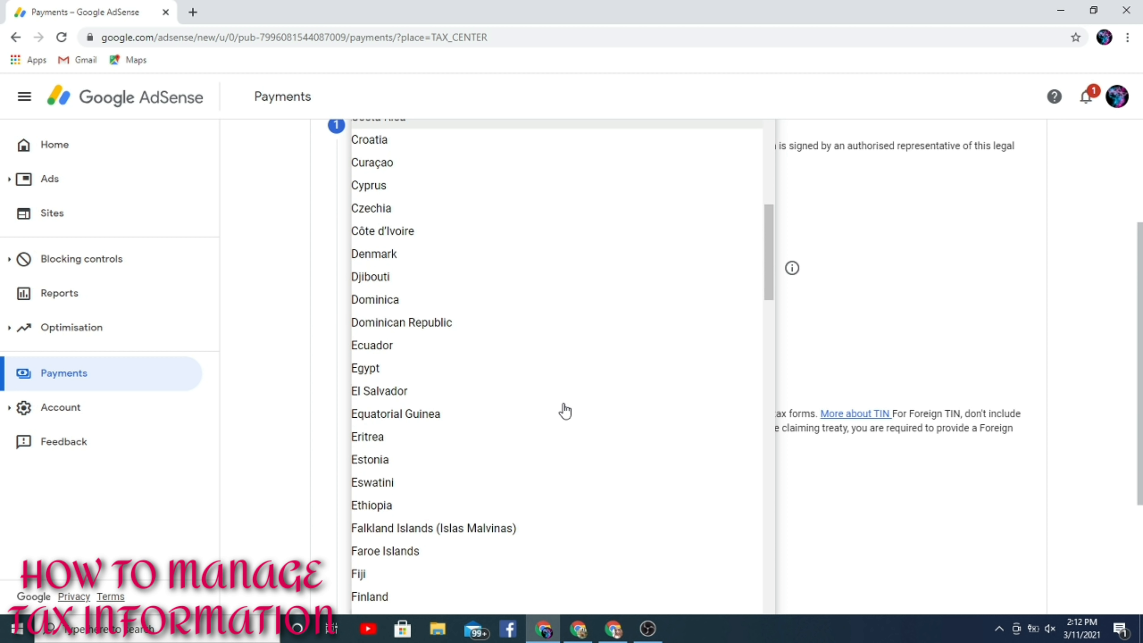
pyautogui.scroll(-10, 565, 410)
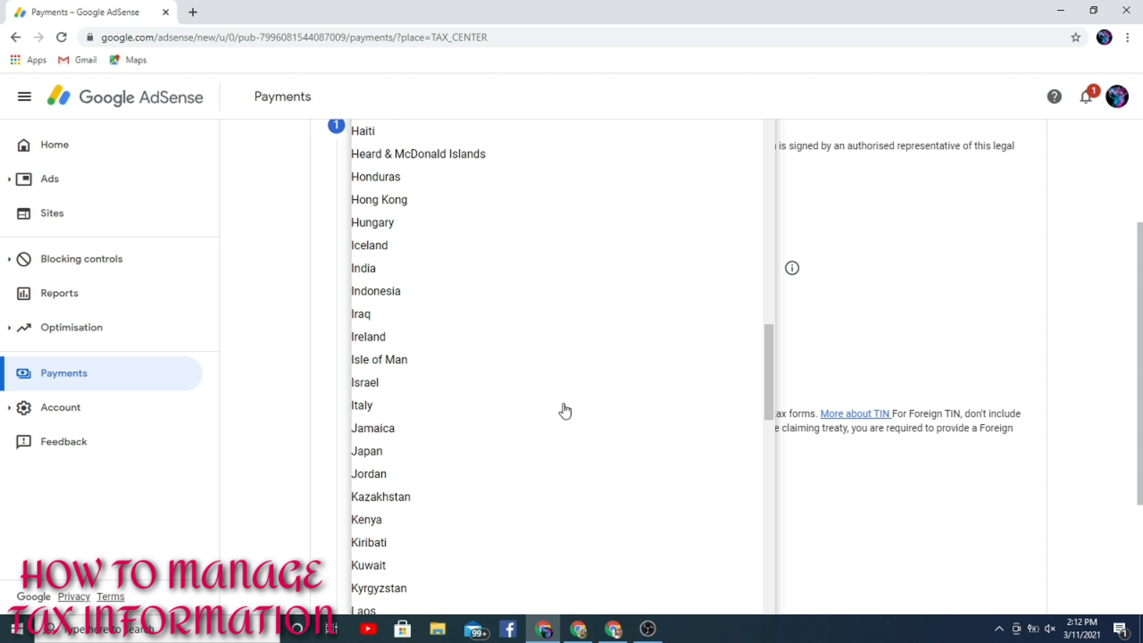
pyautogui.scroll(-8, 565, 411)
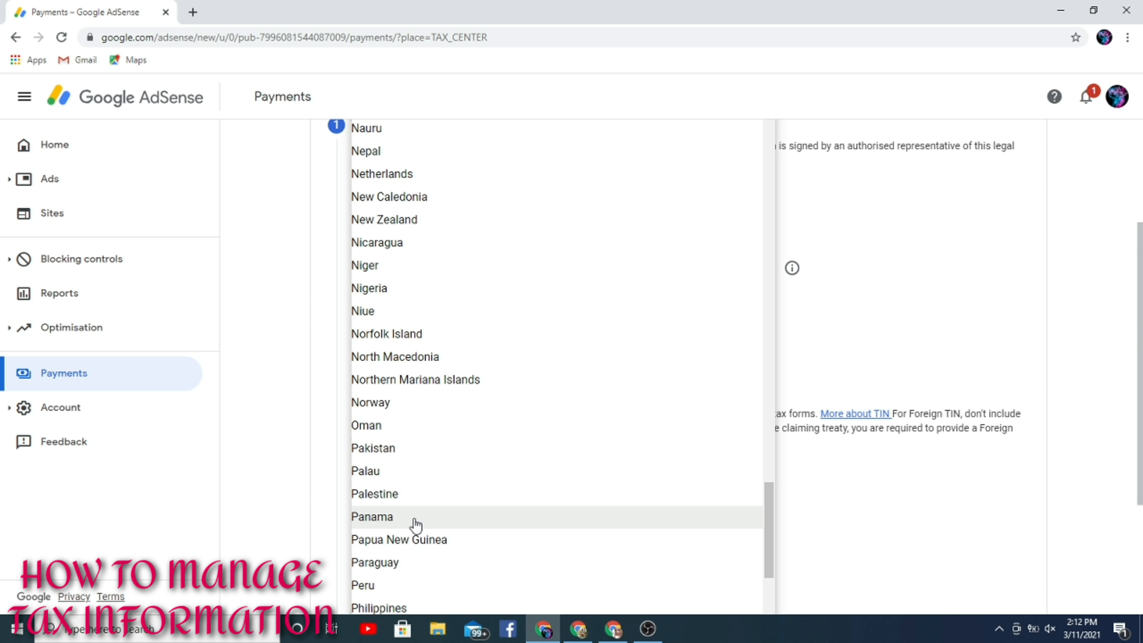
pyautogui.scroll(-1, 518, 491)
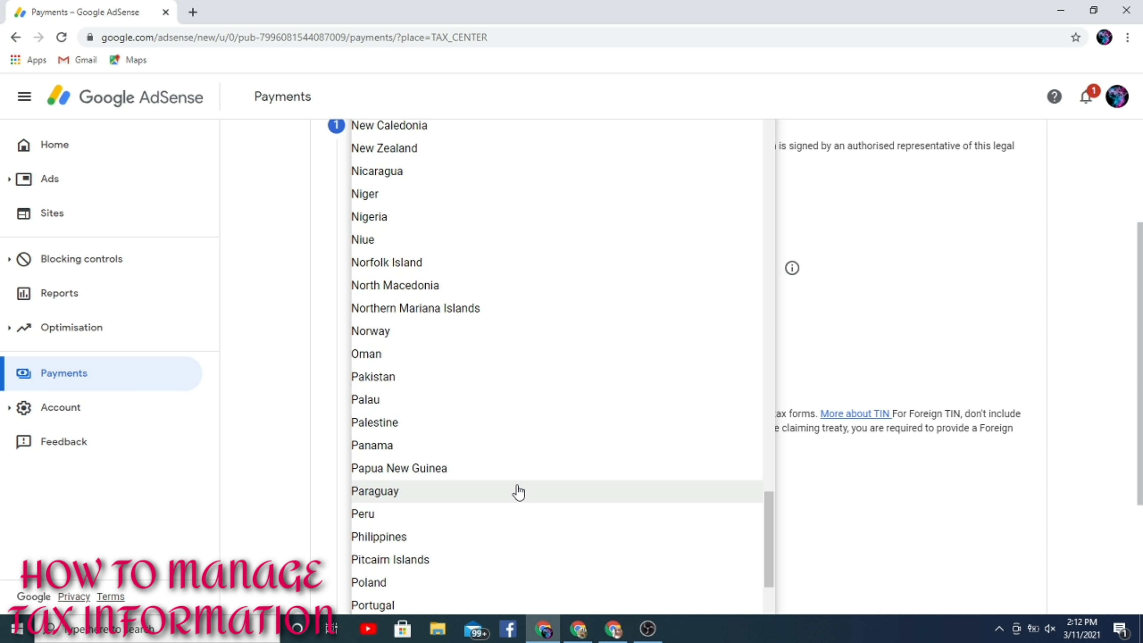
pyautogui.click(429, 537)
# Enter the foreign taxpayer identification number and continue to the Address step.
pyautogui.scroll(-3, 608, 456)
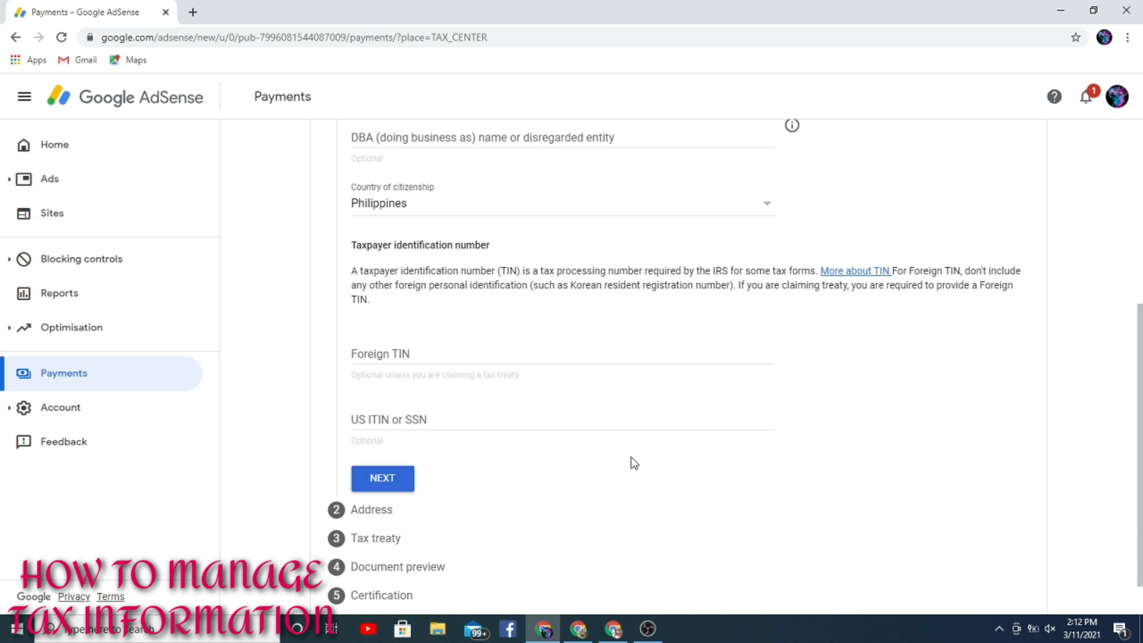
pyautogui.click(518, 354)
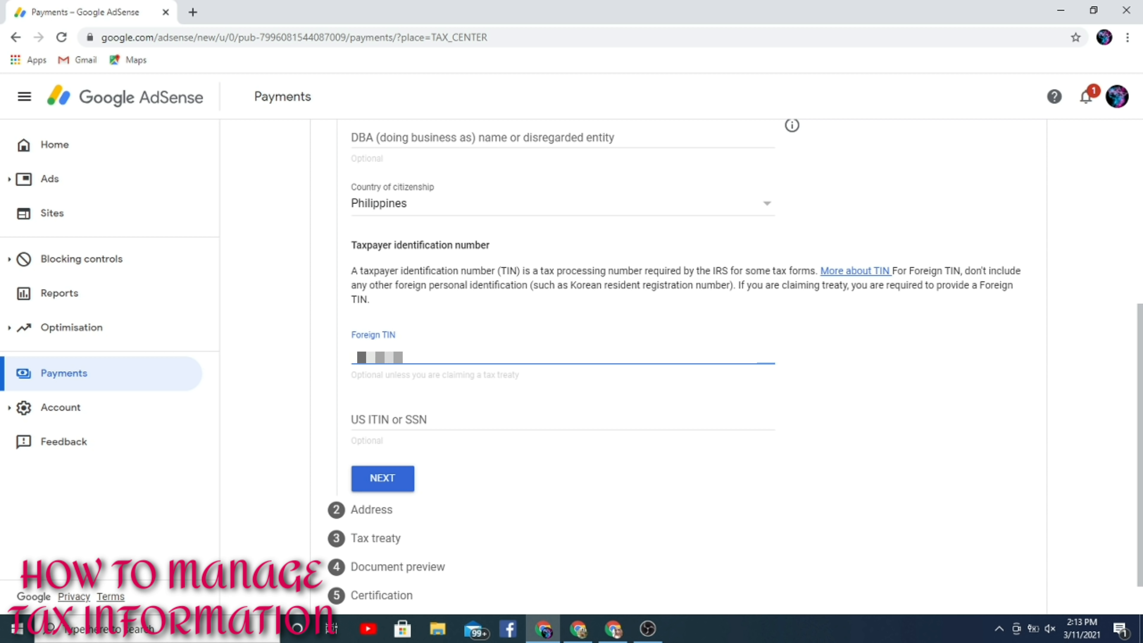
pyautogui.scroll(-1, 639, 416)
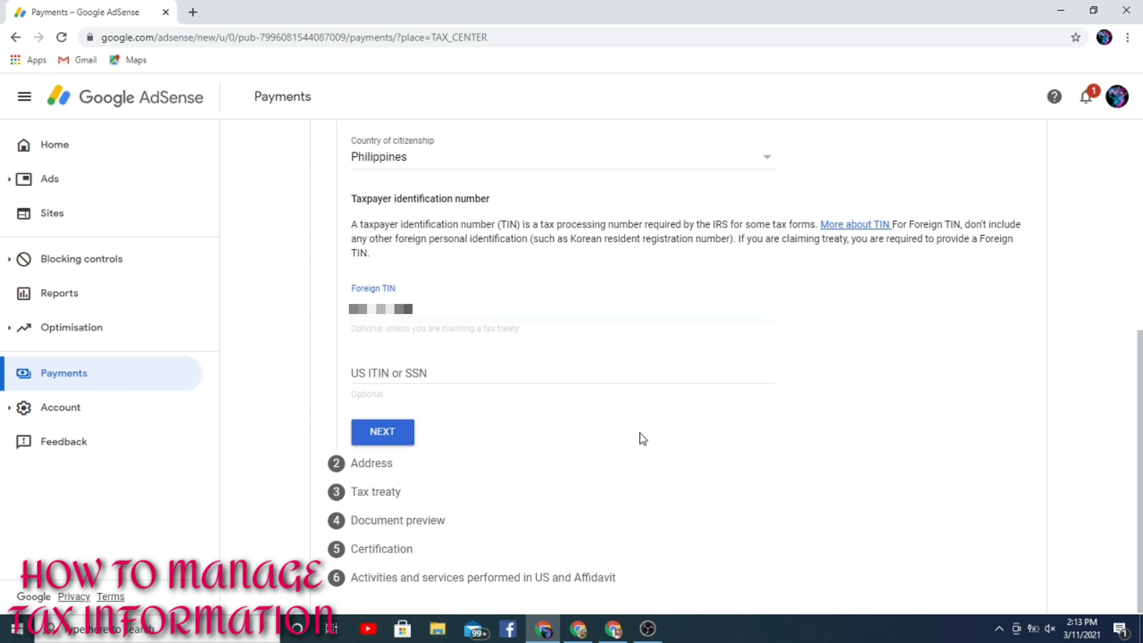
pyautogui.click(385, 431)
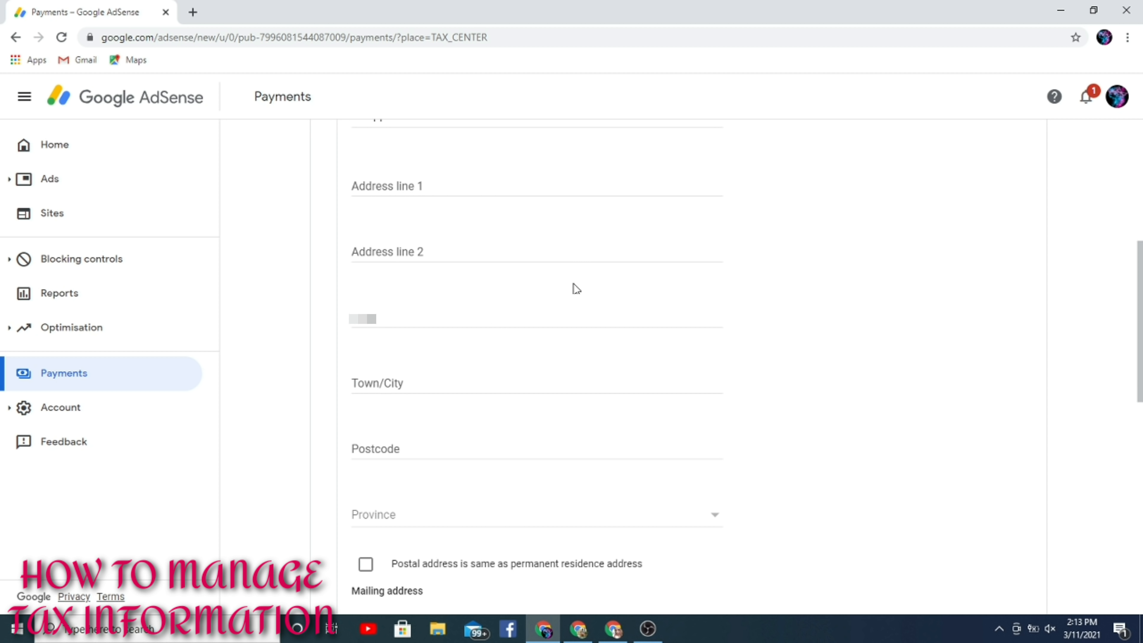
# Mark the permanent residence address as a PO Box.
pyautogui.scroll(5, 577, 343)
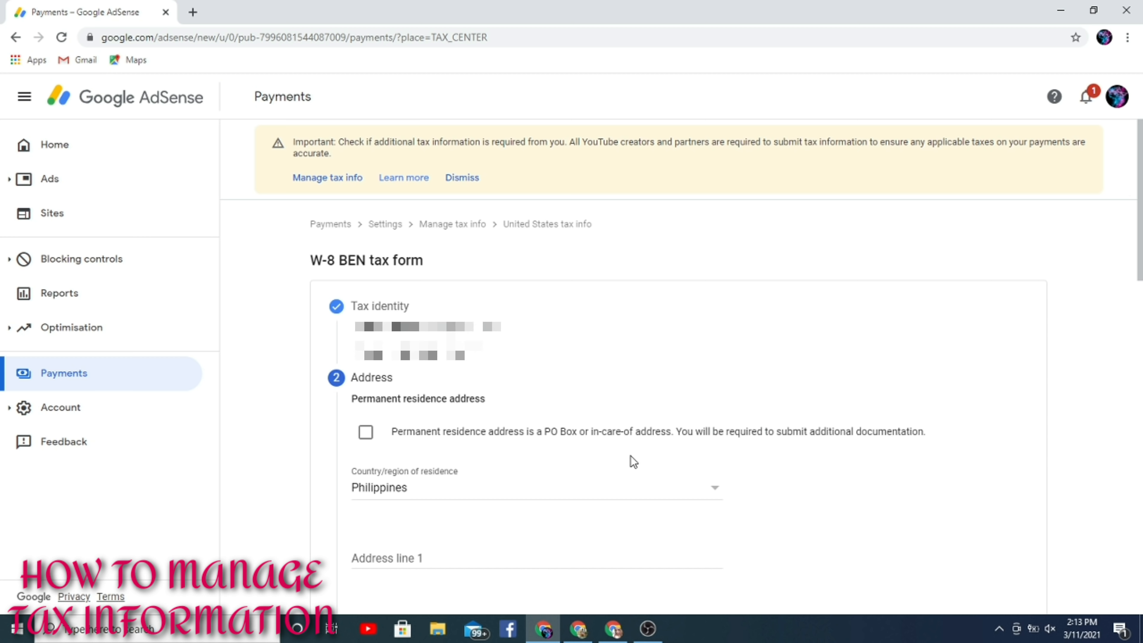
pyautogui.scroll(-4, 704, 394)
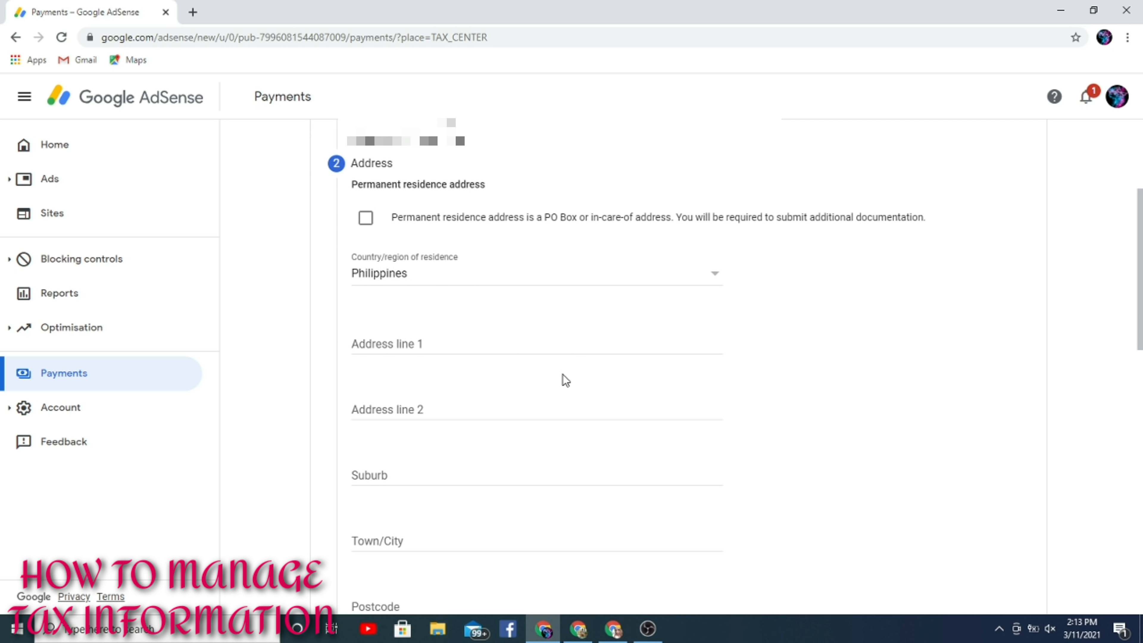
pyautogui.click(366, 218)
pyautogui.scroll(-1, 628, 386)
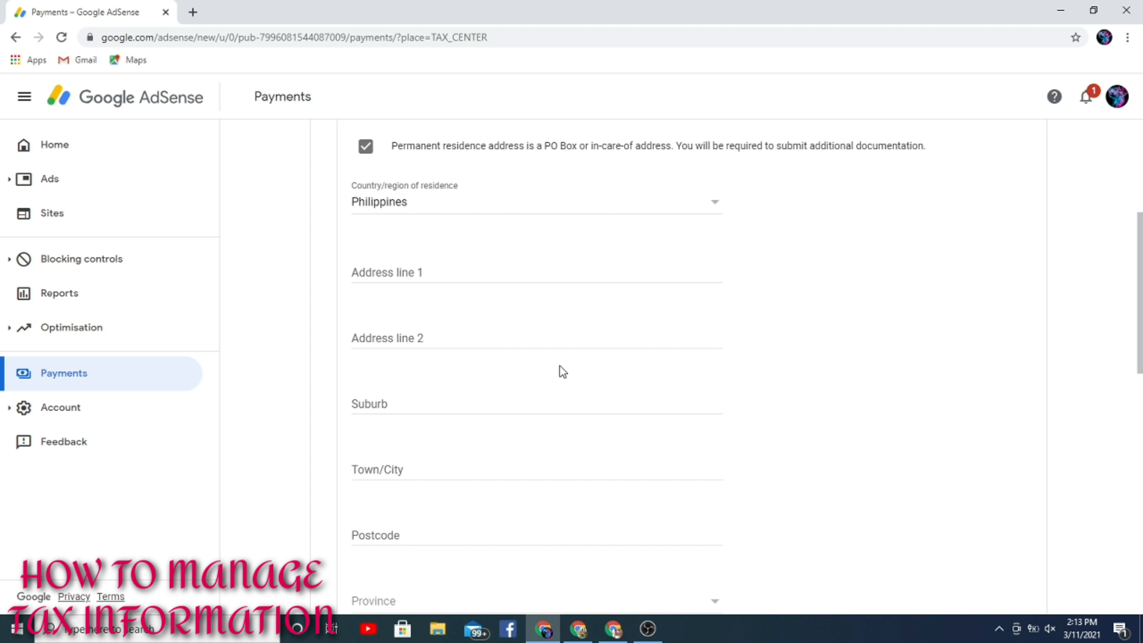
pyautogui.scroll(-5, 563, 400)
pyautogui.scroll(8, 546, 426)
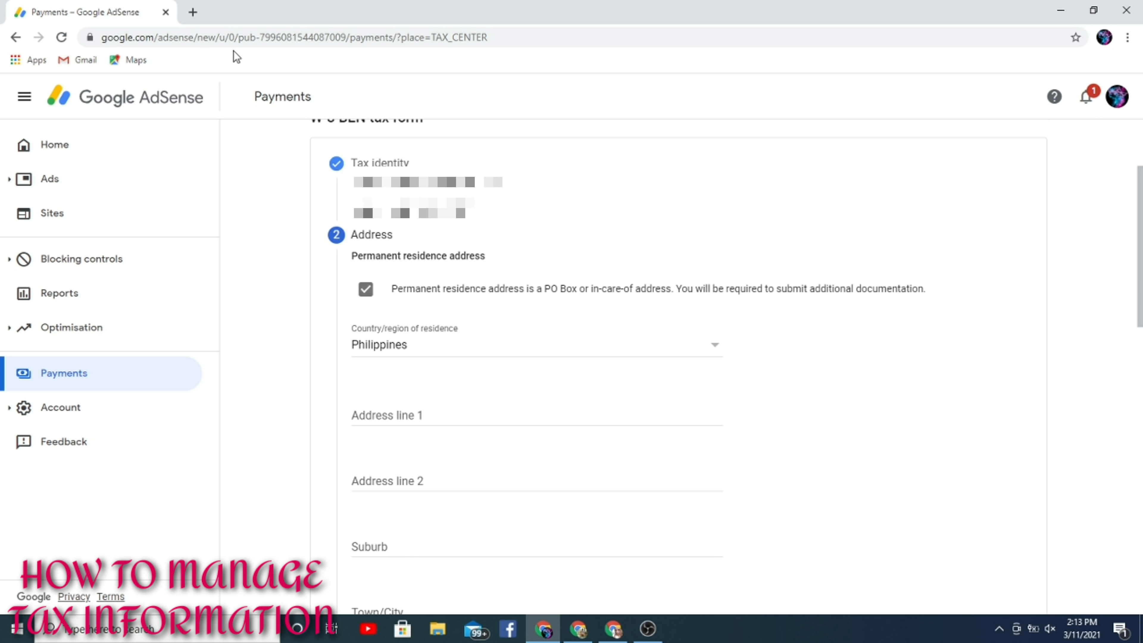
# In a new tab, open the AdSense payments profile's saved name and address.
pyautogui.click(191, 14)
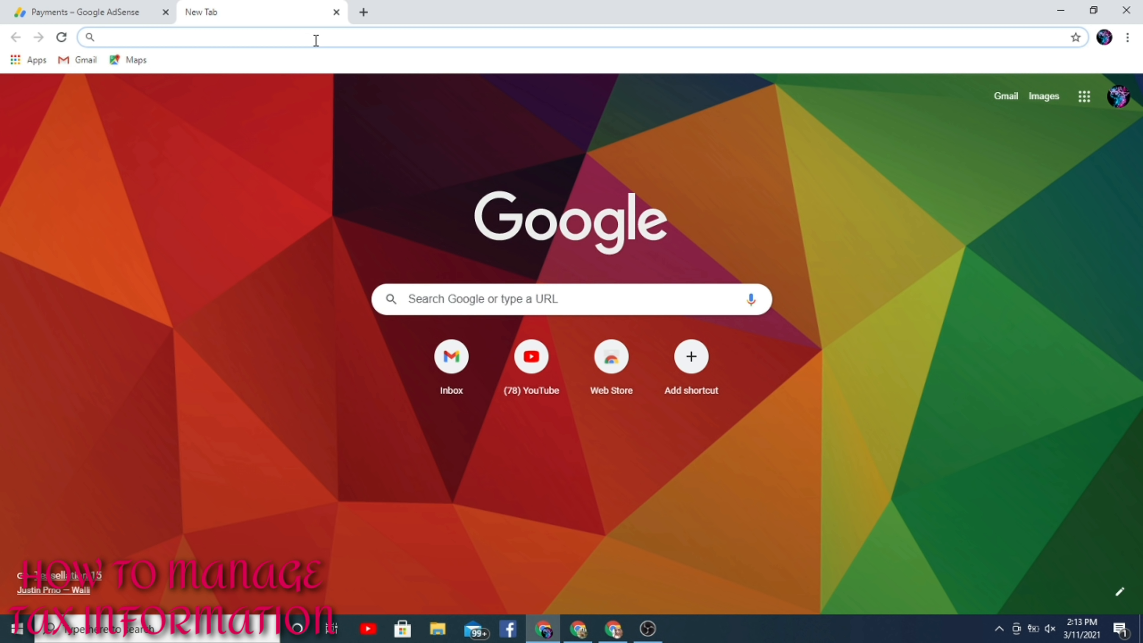
pyautogui.write('goo')
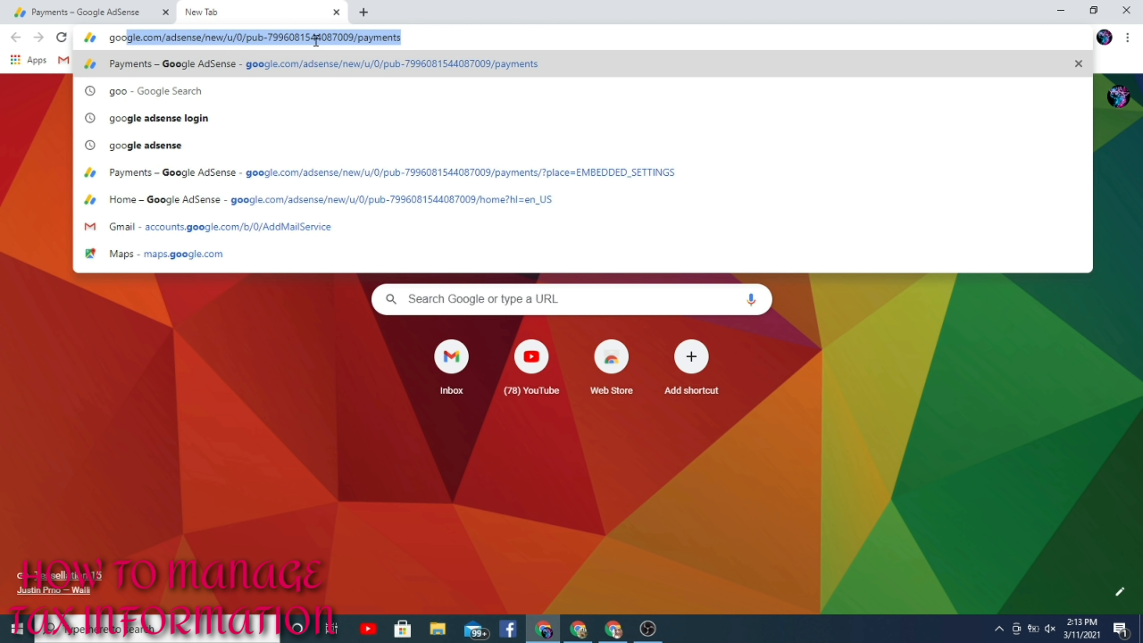
pyautogui.press('Return')
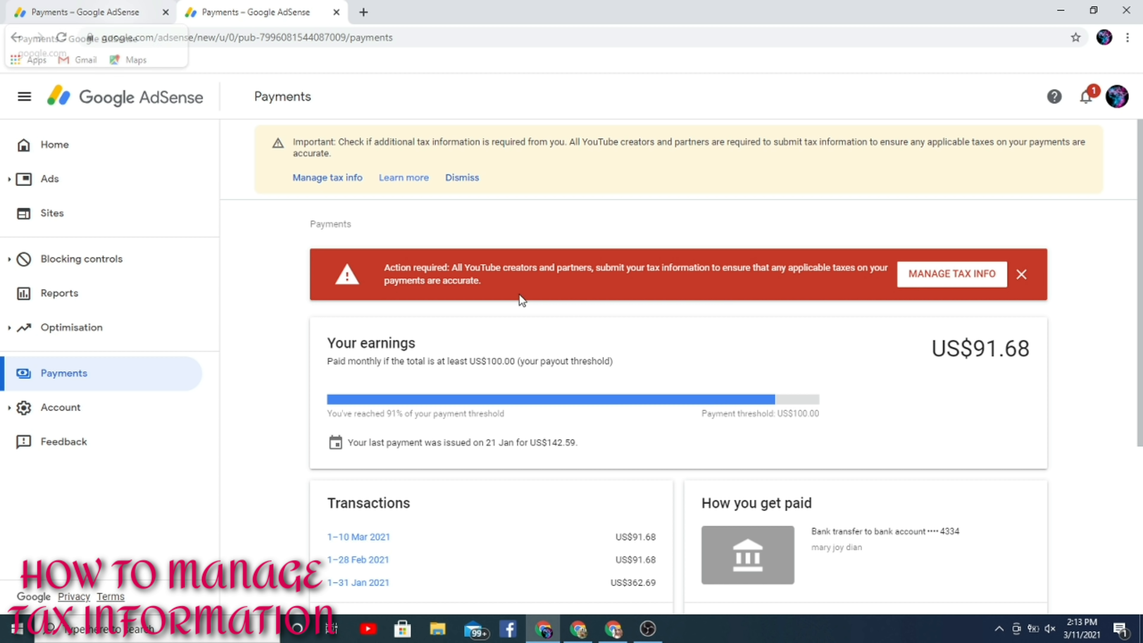
pyautogui.scroll(-2, 576, 358)
pyautogui.scroll(-3, 574, 353)
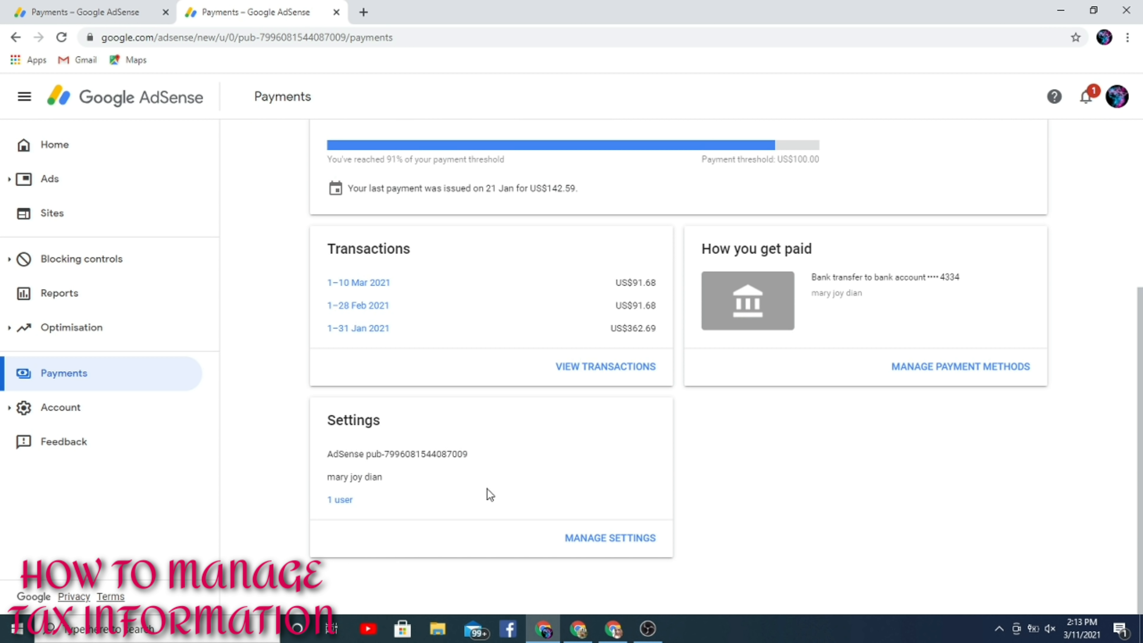
pyautogui.click(608, 537)
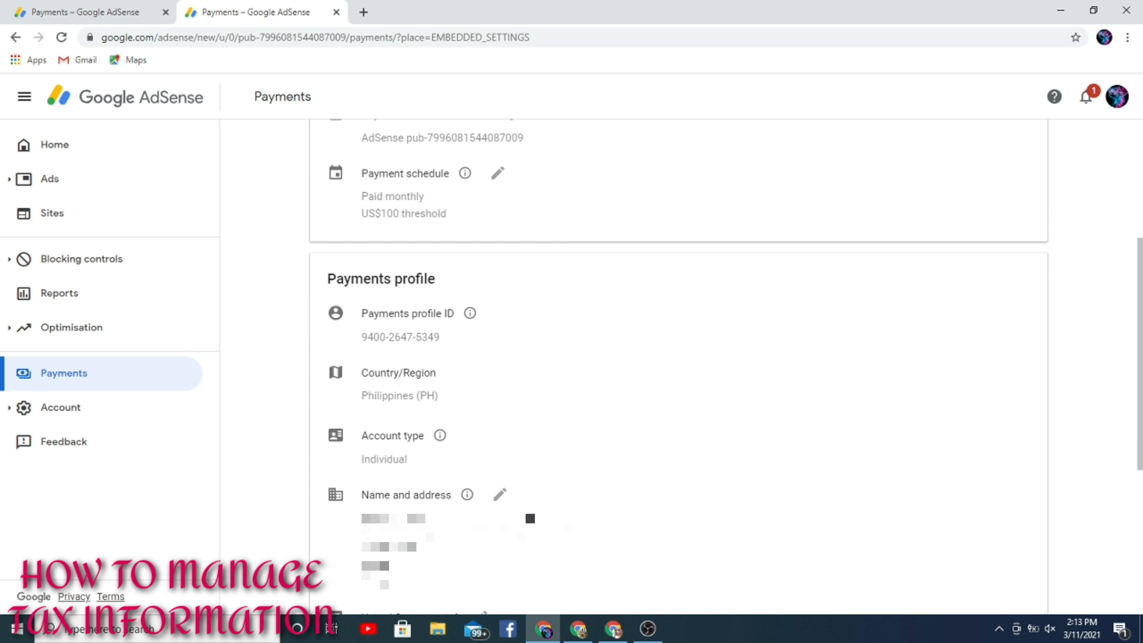
pyautogui.click(499, 495)
pyautogui.scroll(-4, 630, 370)
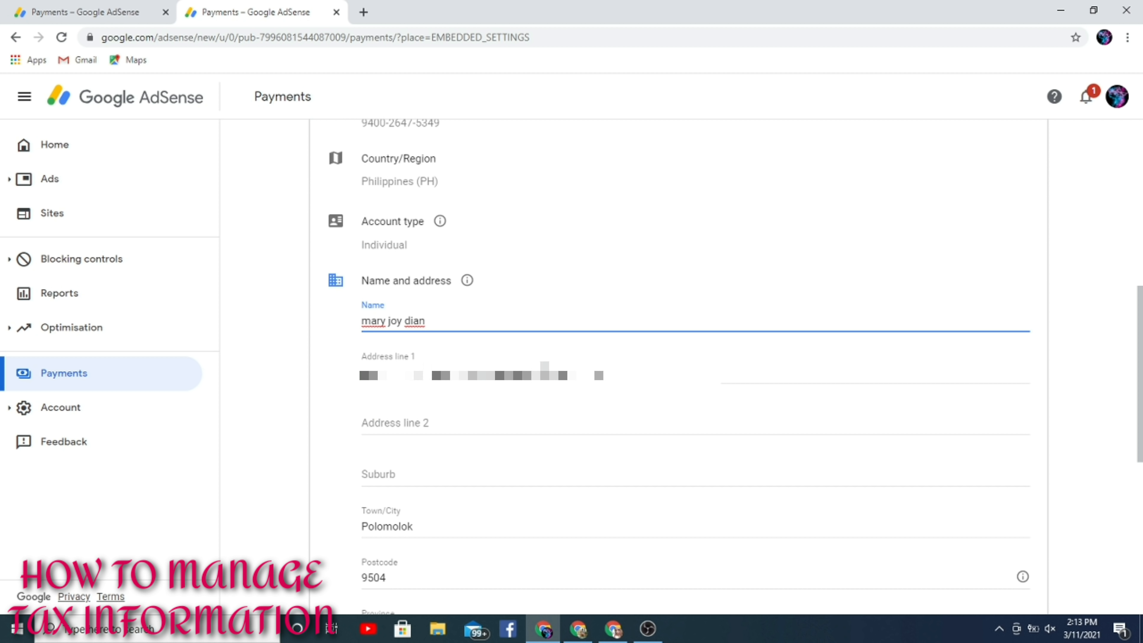
# Copy the saved street address and return to the W-8BEN form.
pyautogui.moveTo(617, 379); pyautogui.dragTo(326, 381)
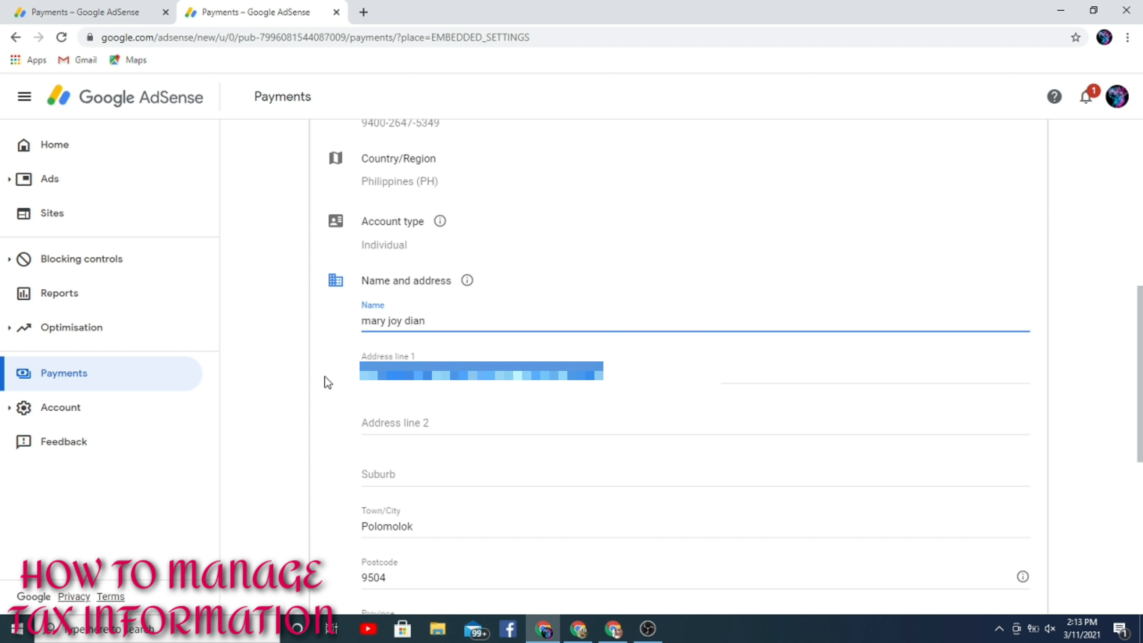
pyautogui.rightClick(344, 365)
pyautogui.click(668, 360)
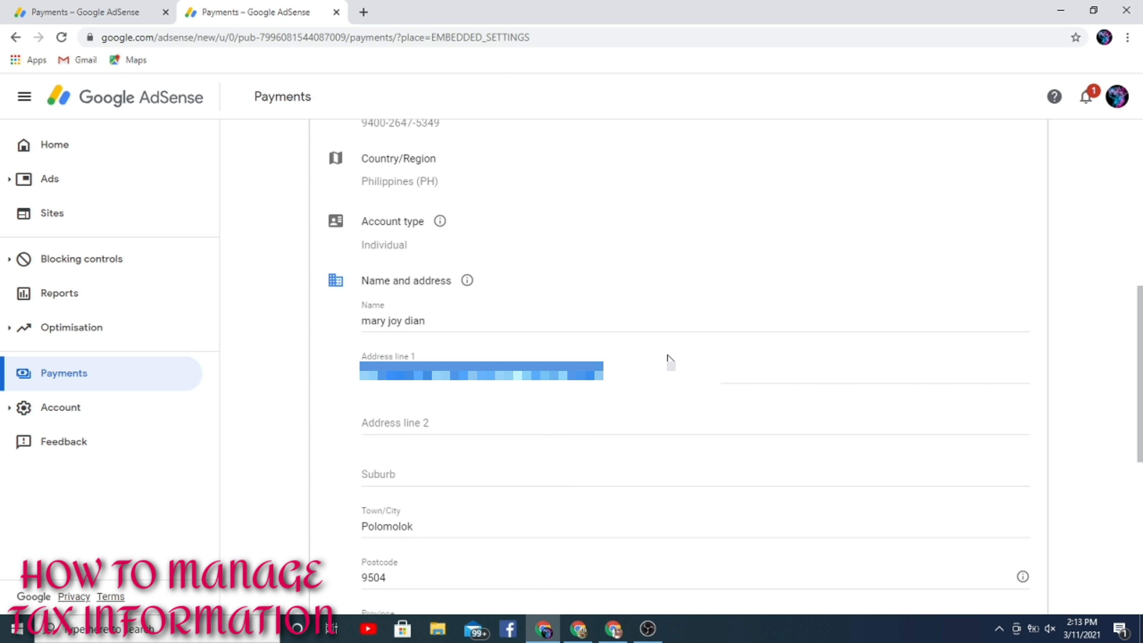
pyautogui.rightClick(634, 358)
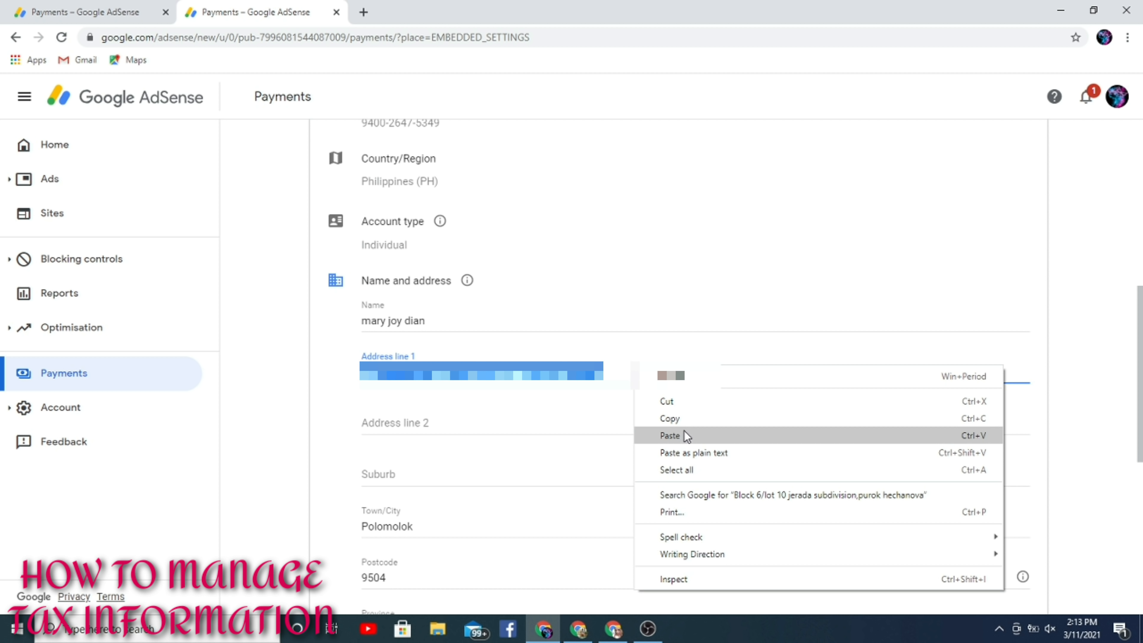
pyautogui.click(685, 419)
pyautogui.click(135, 22)
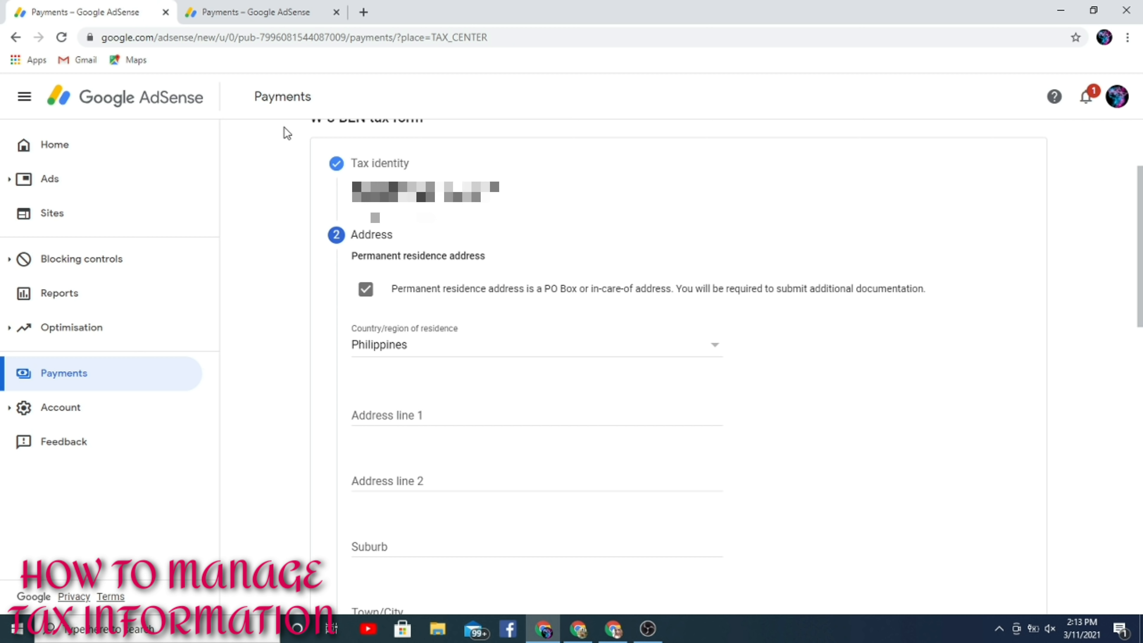
# Paste the copied street address into Address line 1.
pyautogui.rightClick(473, 418)
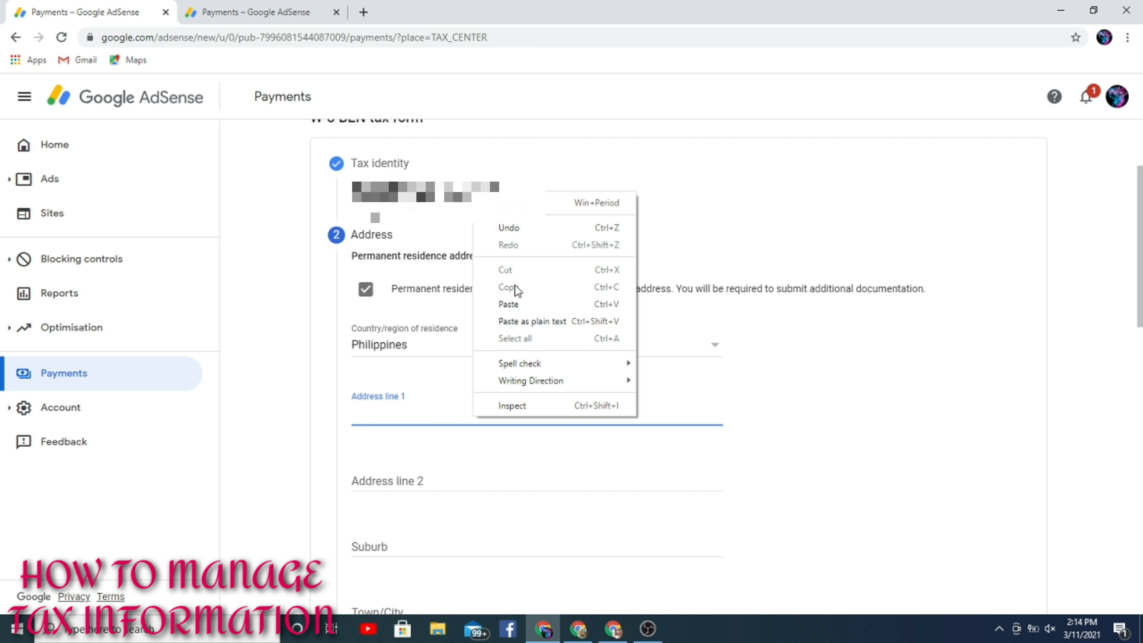
pyautogui.click(531, 301)
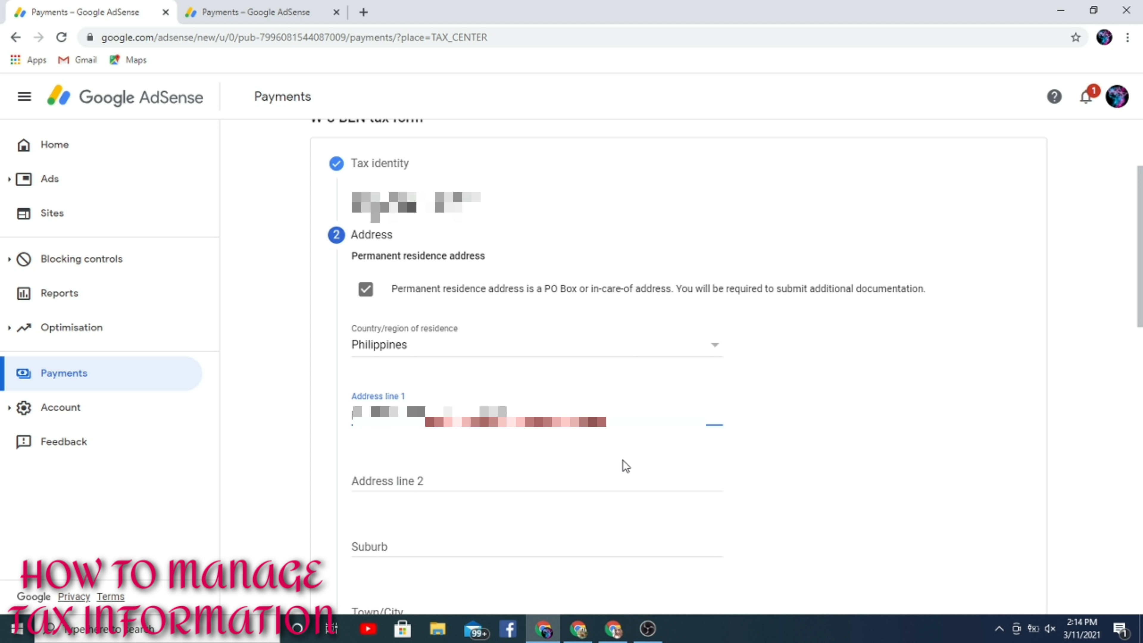
pyautogui.scroll(-5, 625, 466)
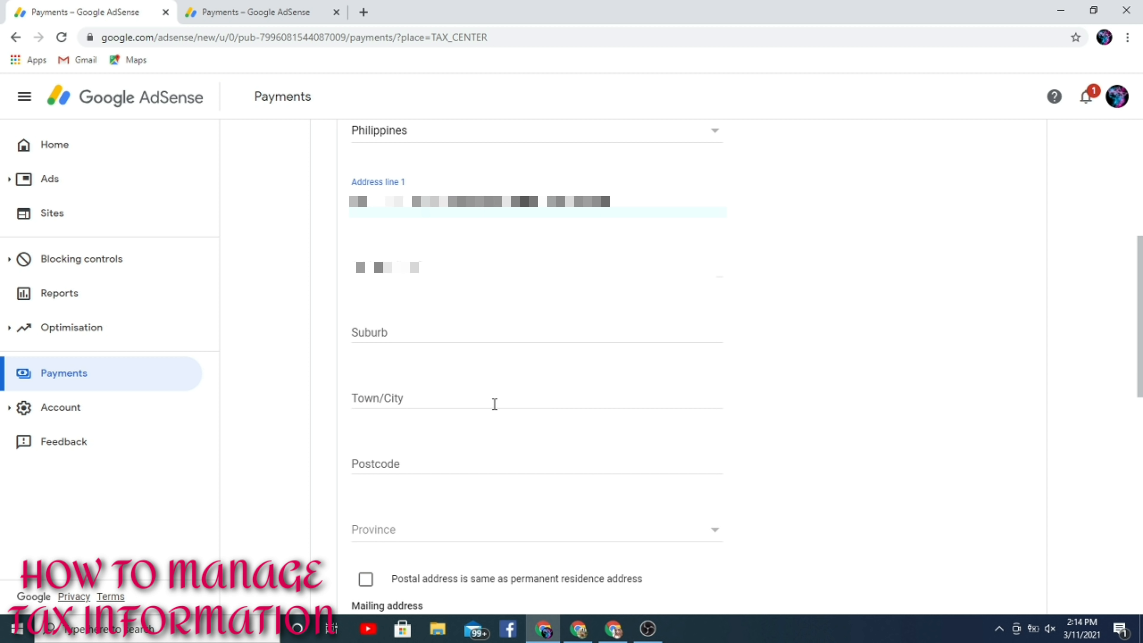
# Look up the town in the payments profile and enter it in Town/City.
pyautogui.click(494, 404)
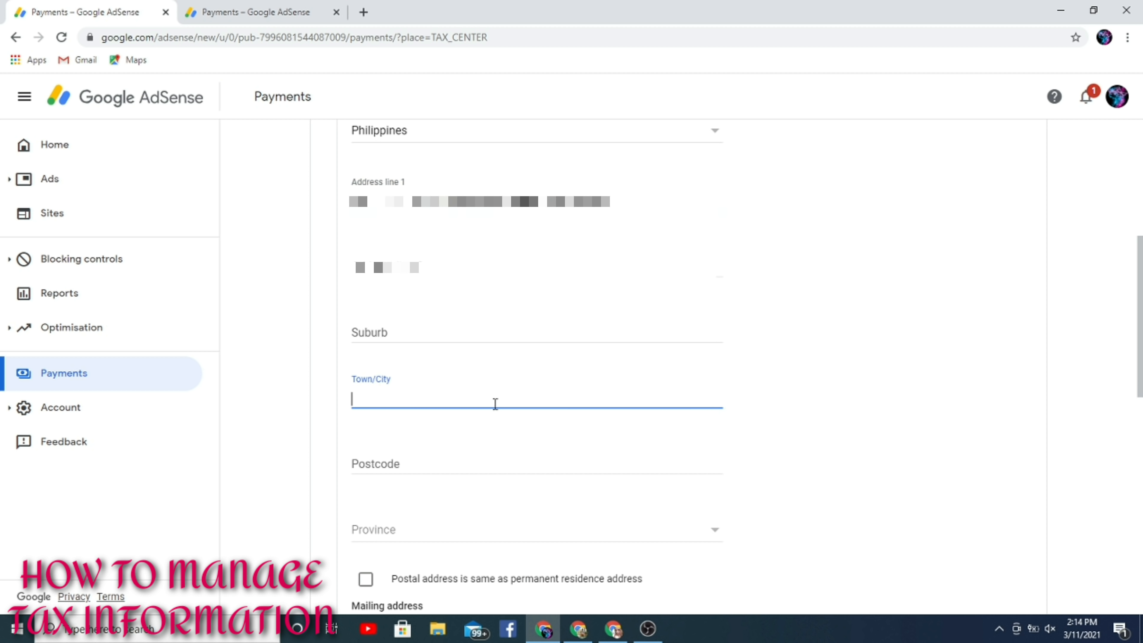
pyautogui.click(252, 13)
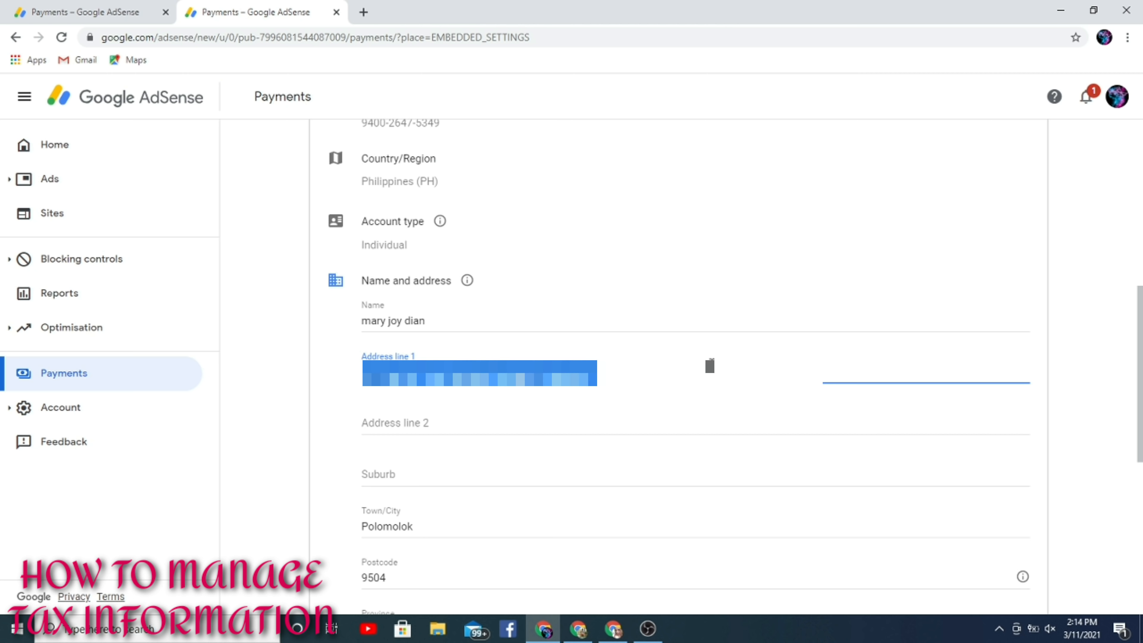
pyautogui.scroll(-3, 647, 374)
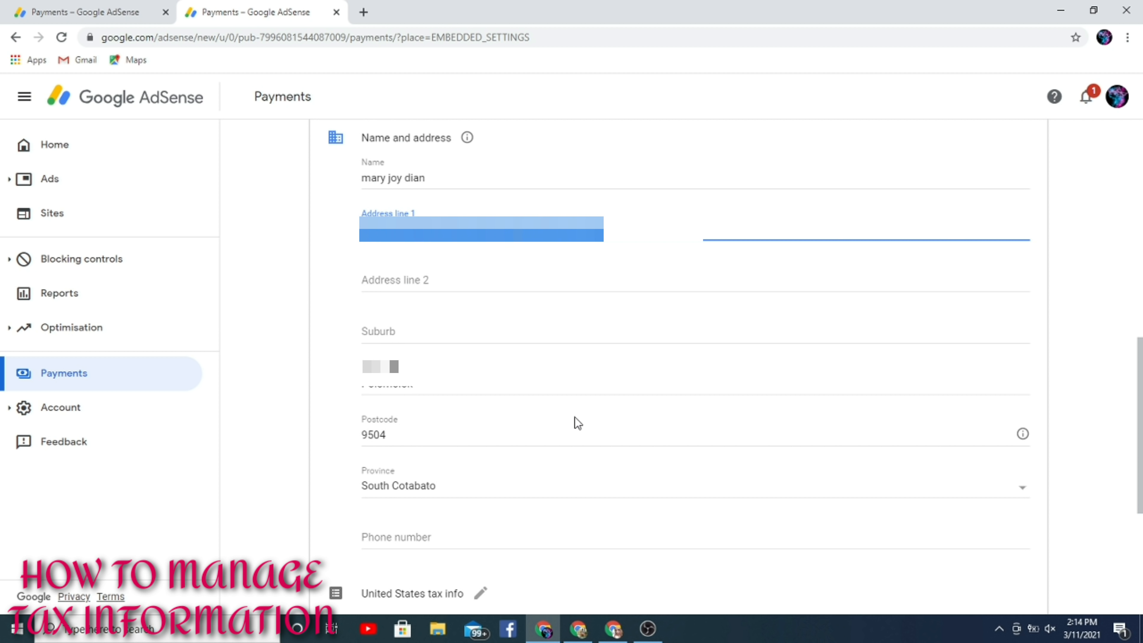
pyautogui.scroll(9, 577, 424)
pyautogui.click(85, 10)
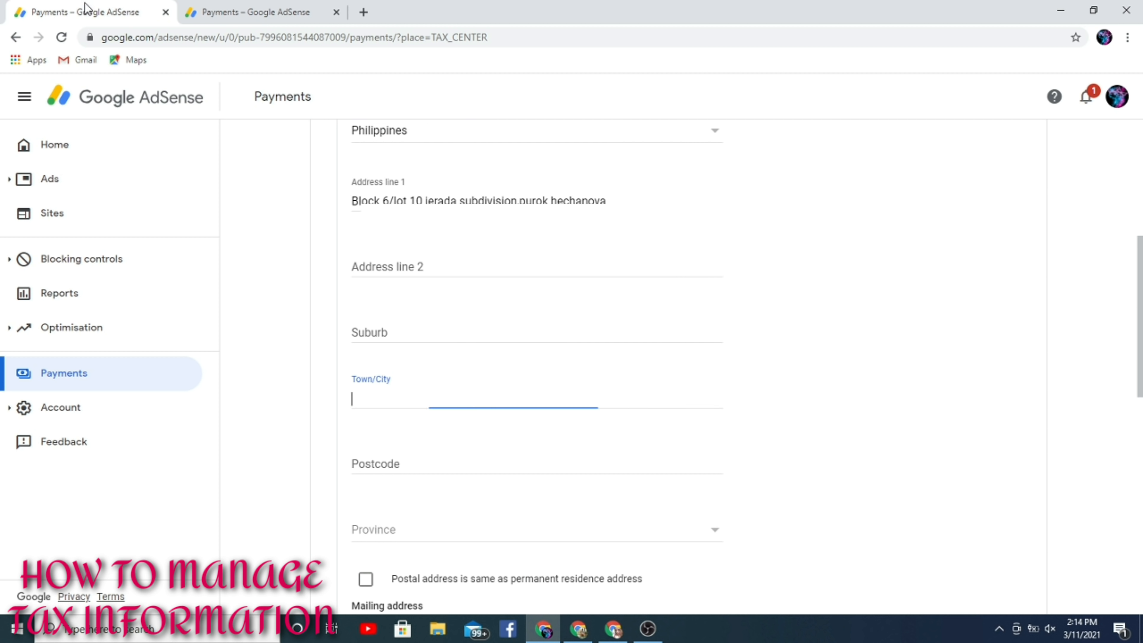
pyautogui.write('...')
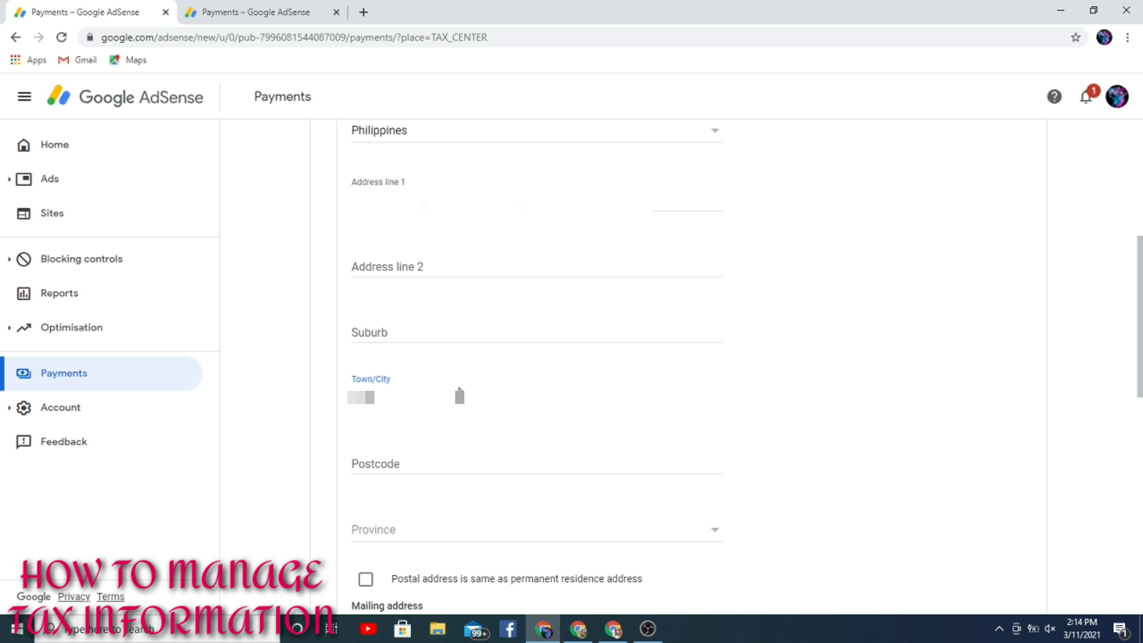
pyautogui.write('??')
pyautogui.scroll(-5, 478, 355)
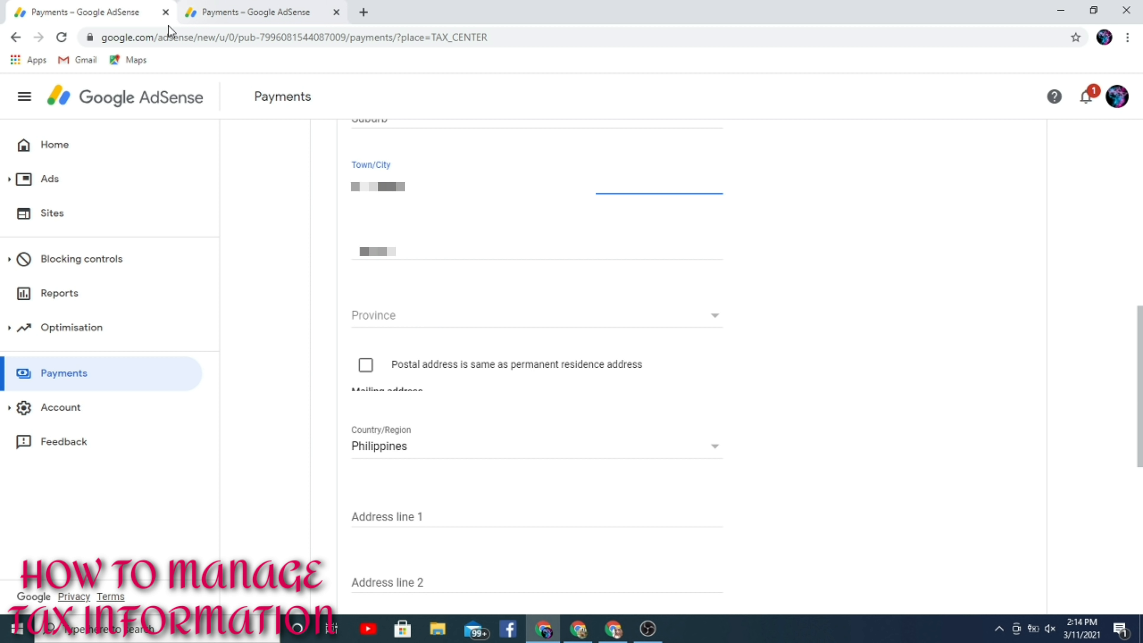
# Recheck the saved payments profile address, then go back to the W-8BEN form.
pyautogui.click(280, 10)
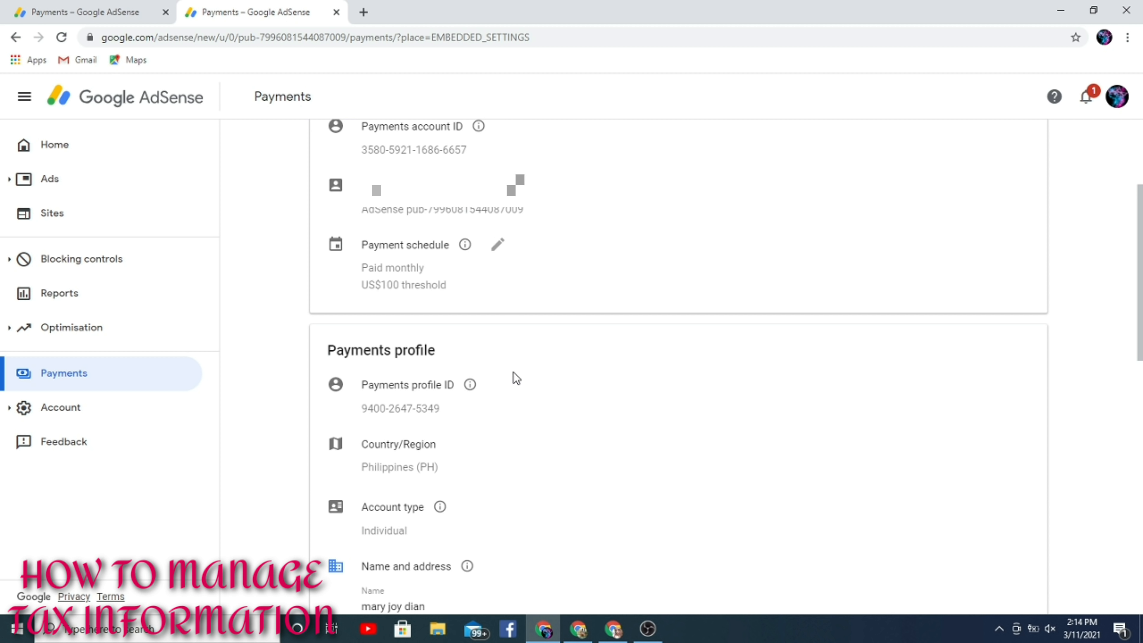
pyautogui.scroll(-3, 513, 378)
pyautogui.scroll(-5, 603, 465)
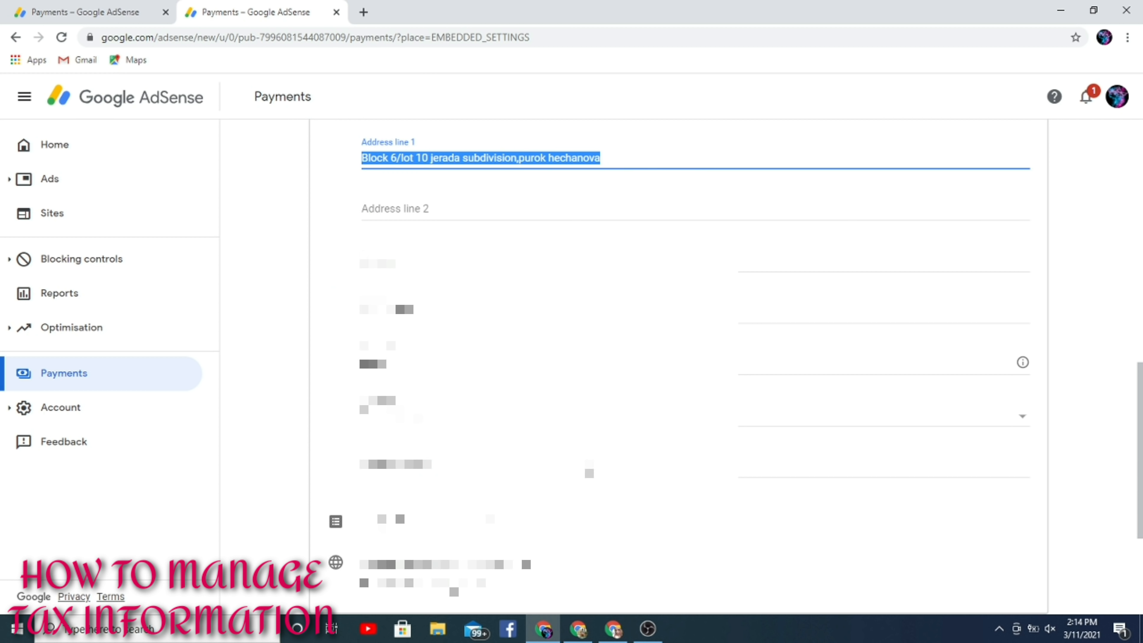
pyautogui.scroll(1, 598, 474)
pyautogui.scroll(-2, 598, 473)
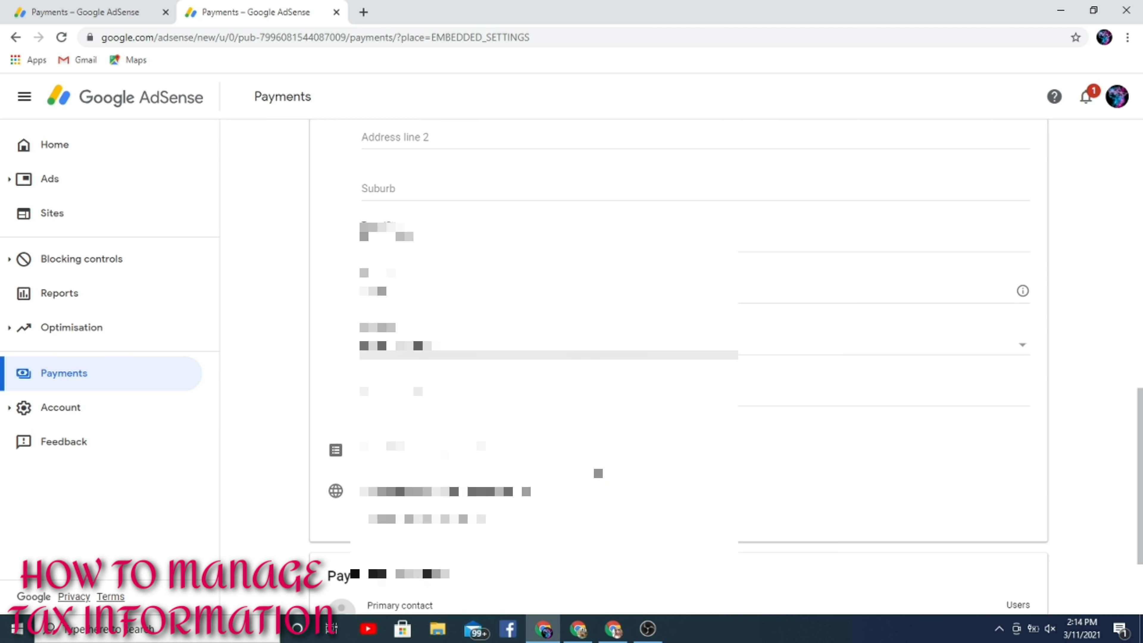
pyautogui.scroll(9, 598, 472)
pyautogui.click(132, 13)
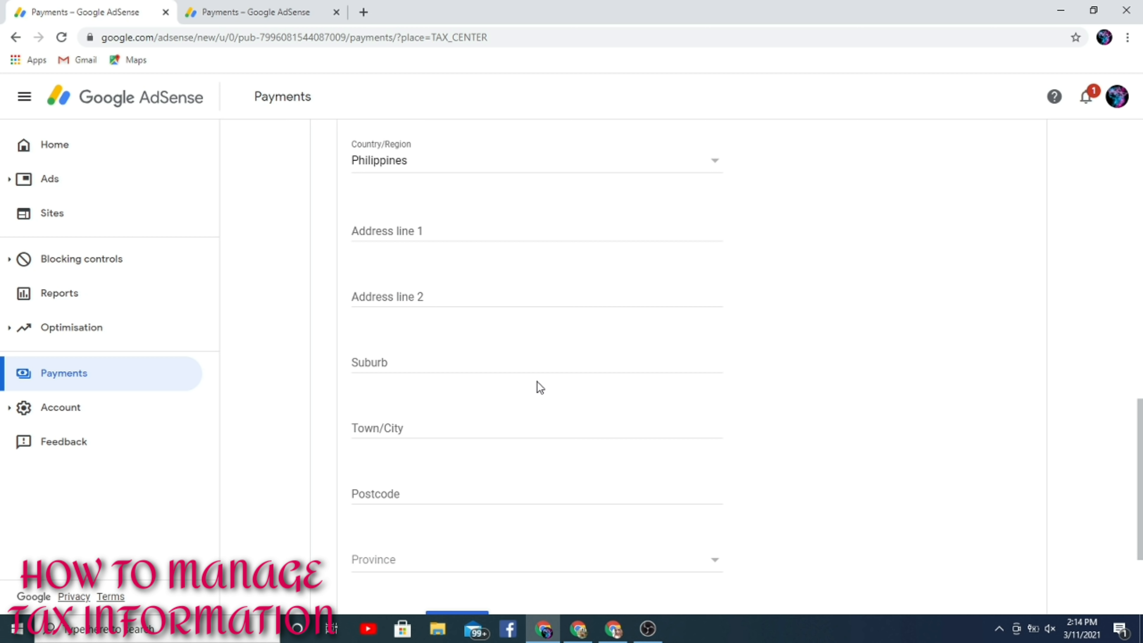
# Set the province to South Cotabato.
pyautogui.scroll(4, 537, 382)
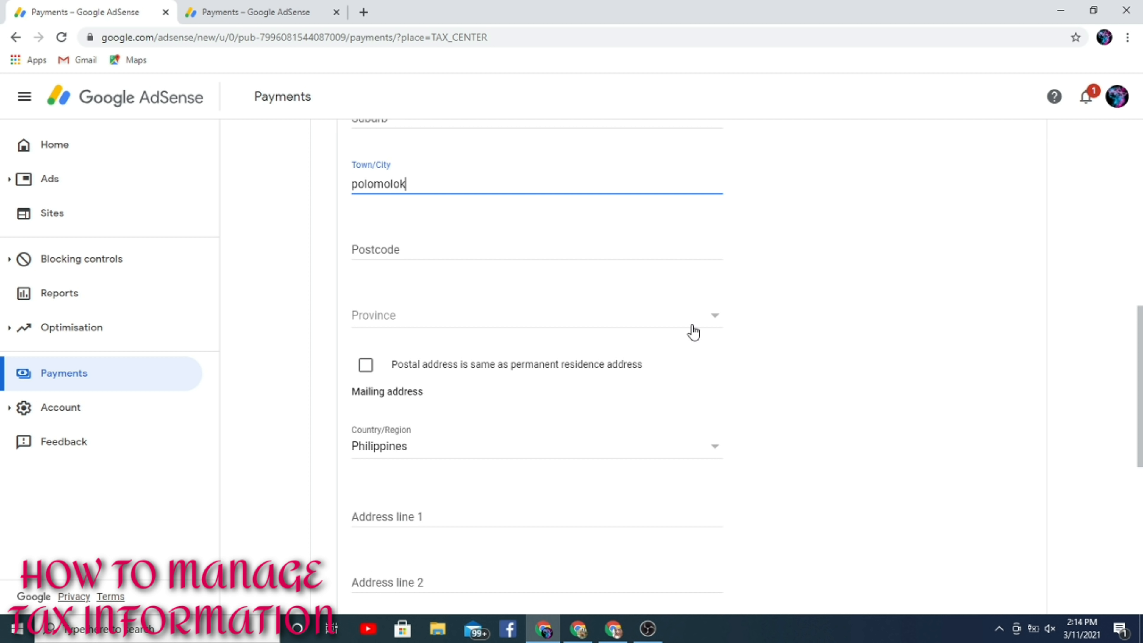
pyautogui.click(717, 320)
pyautogui.scroll(-10, 540, 425)
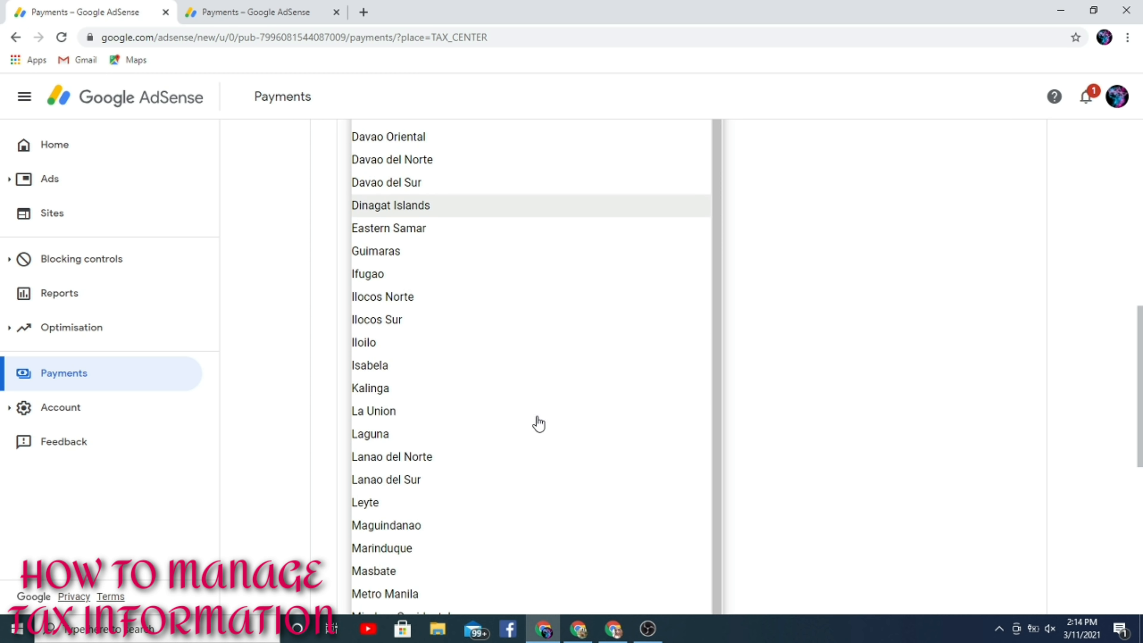
pyautogui.scroll(-4, 540, 425)
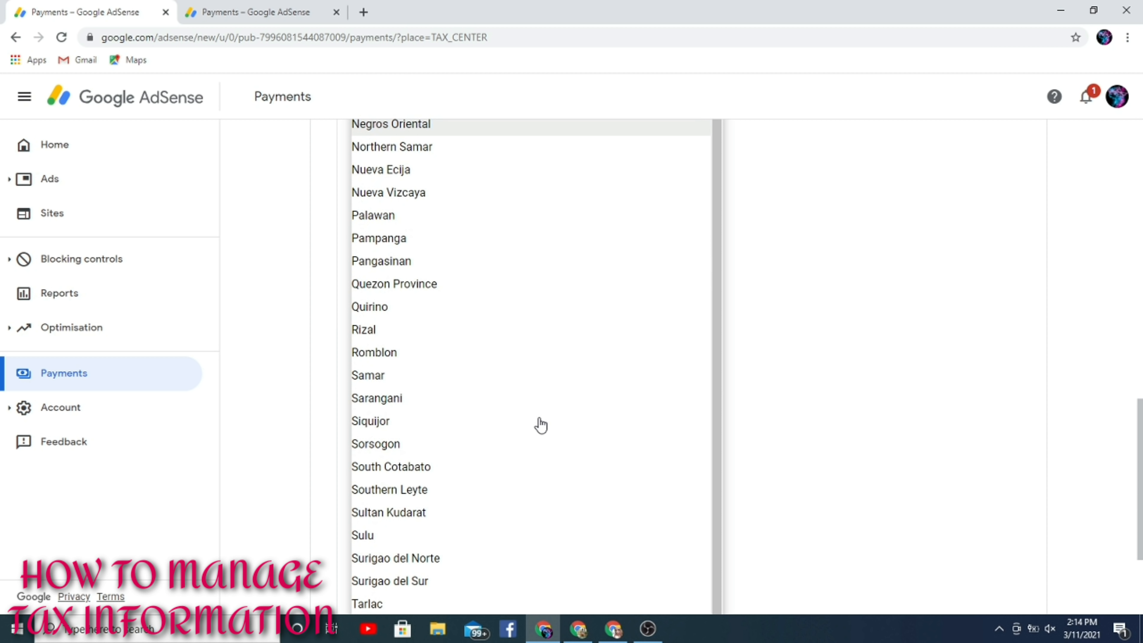
pyautogui.click(480, 475)
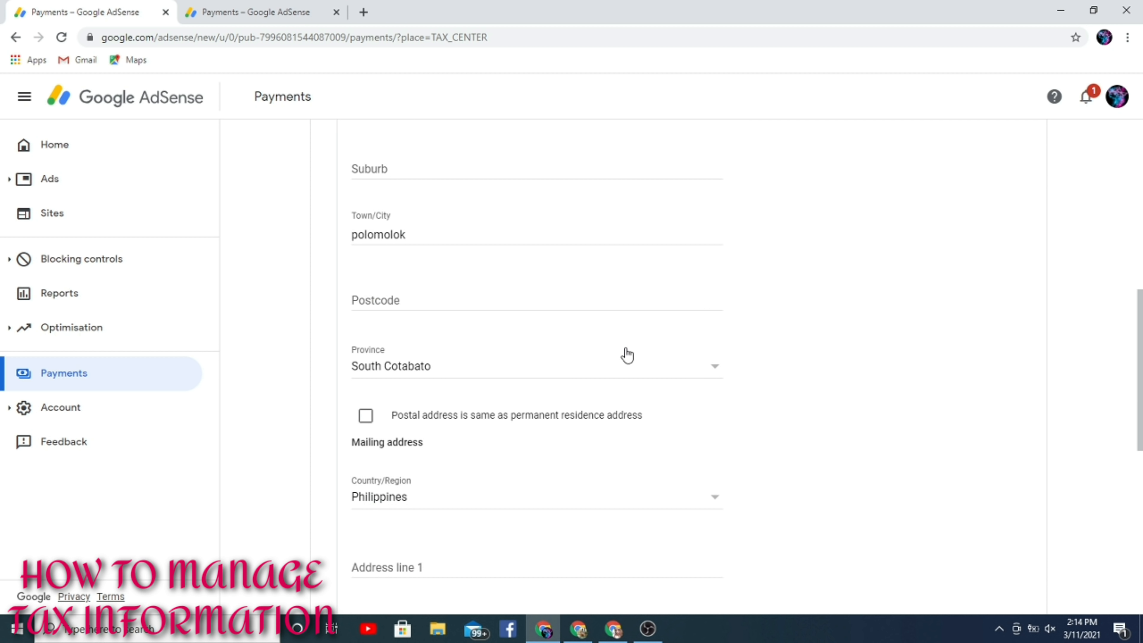
# Mark the postal address as same as the permanent residence address and continue.
pyautogui.scroll(-3, 608, 333)
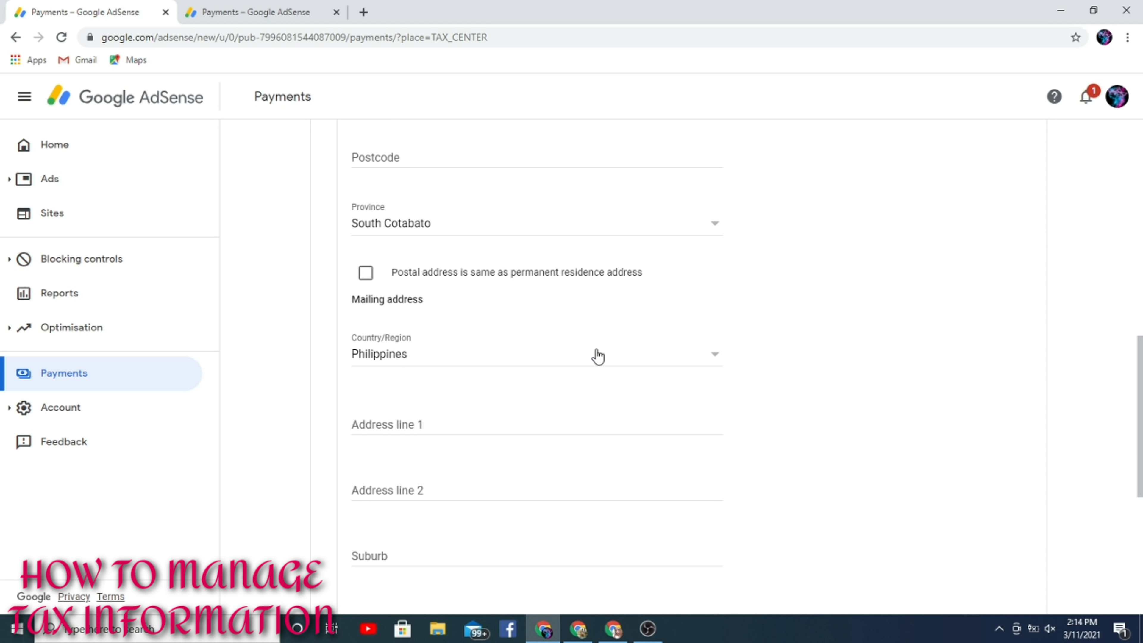
pyautogui.click(365, 279)
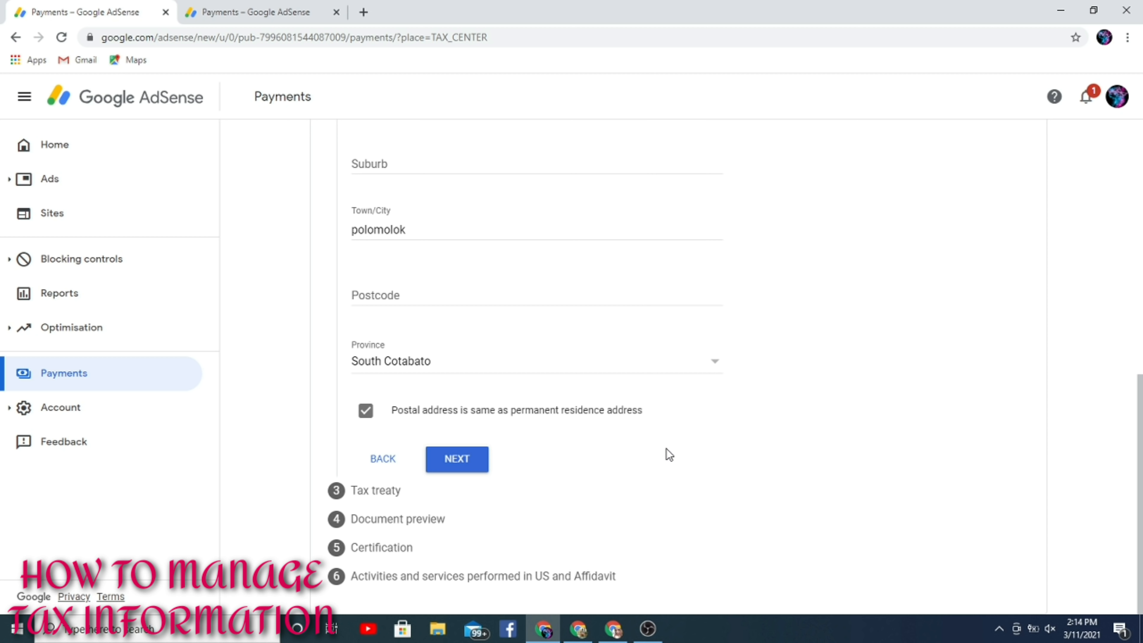
pyautogui.scroll(5, 559, 299)
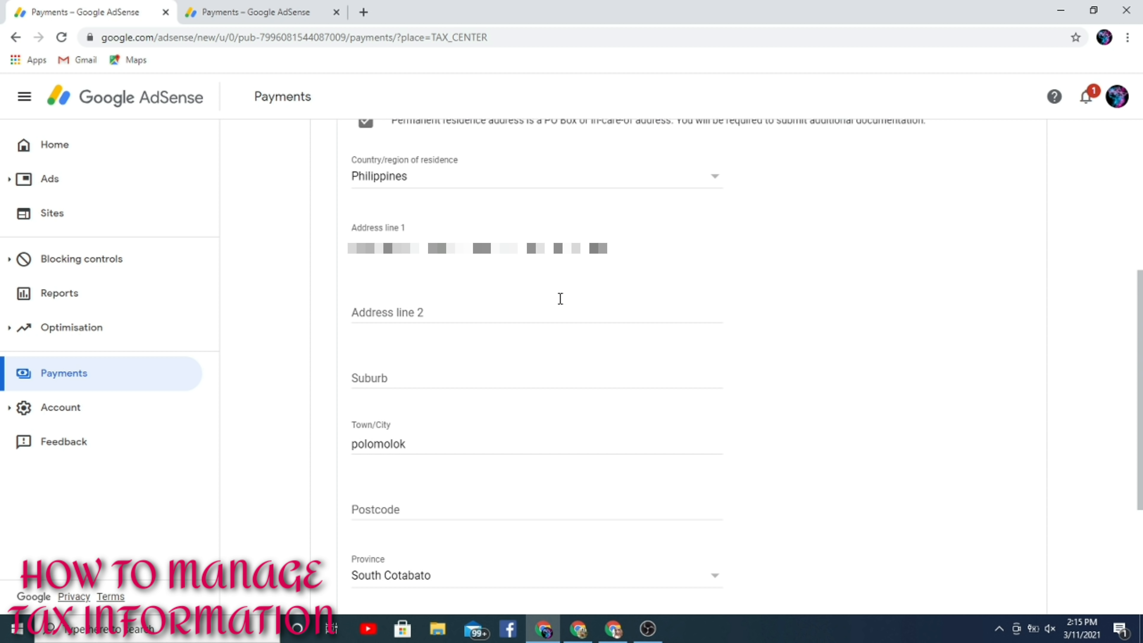
pyautogui.scroll(3, 603, 246)
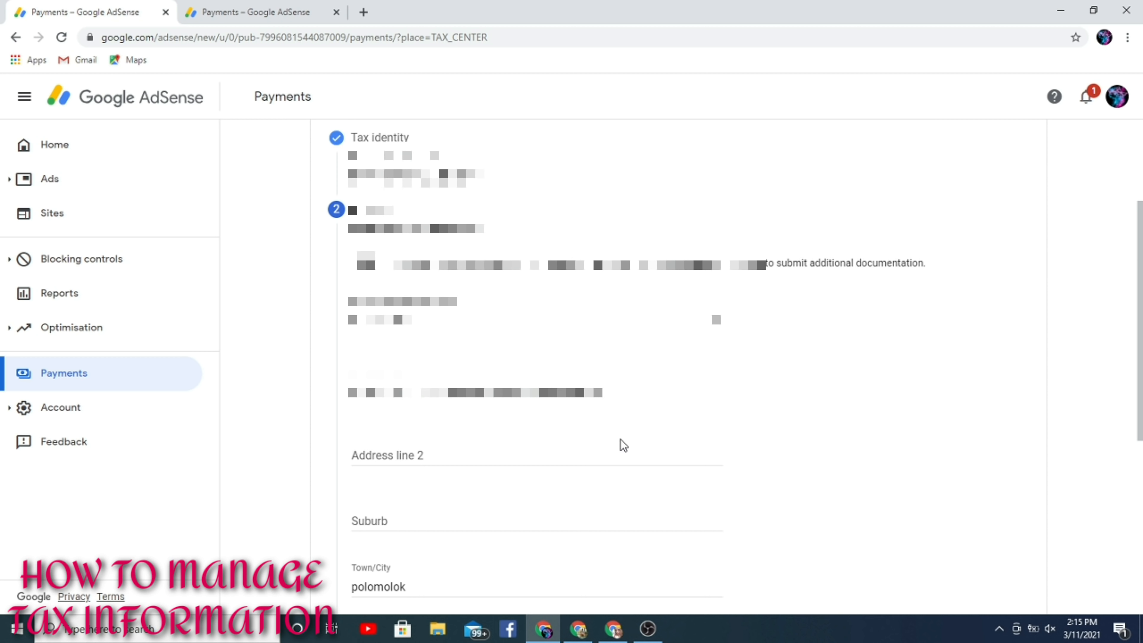
pyautogui.scroll(-8, 612, 448)
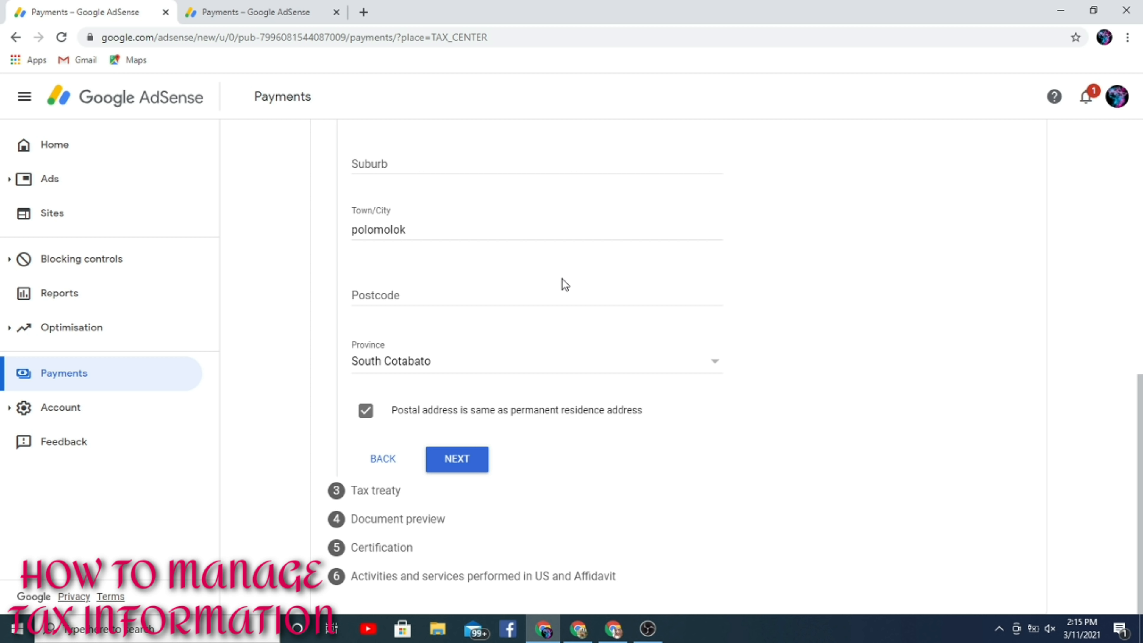
pyautogui.scroll(5, 565, 289)
pyautogui.scroll(-5, 545, 398)
pyautogui.click(456, 459)
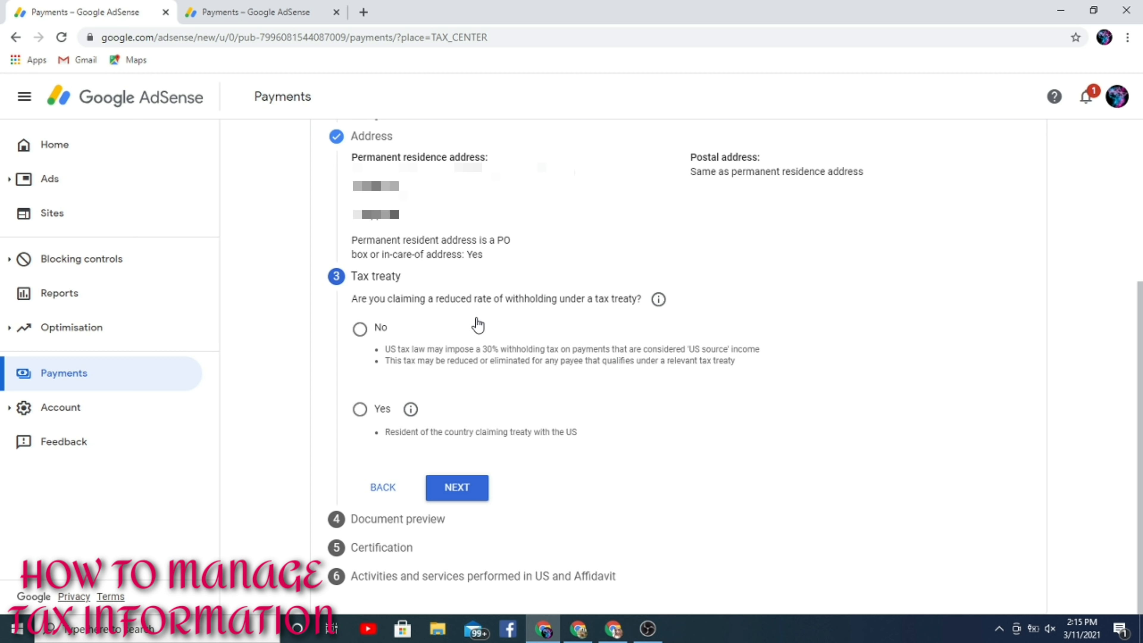
# Claim treaty benefits as a Philippines resident and tick Services (AdSense) income.
pyautogui.click(363, 412)
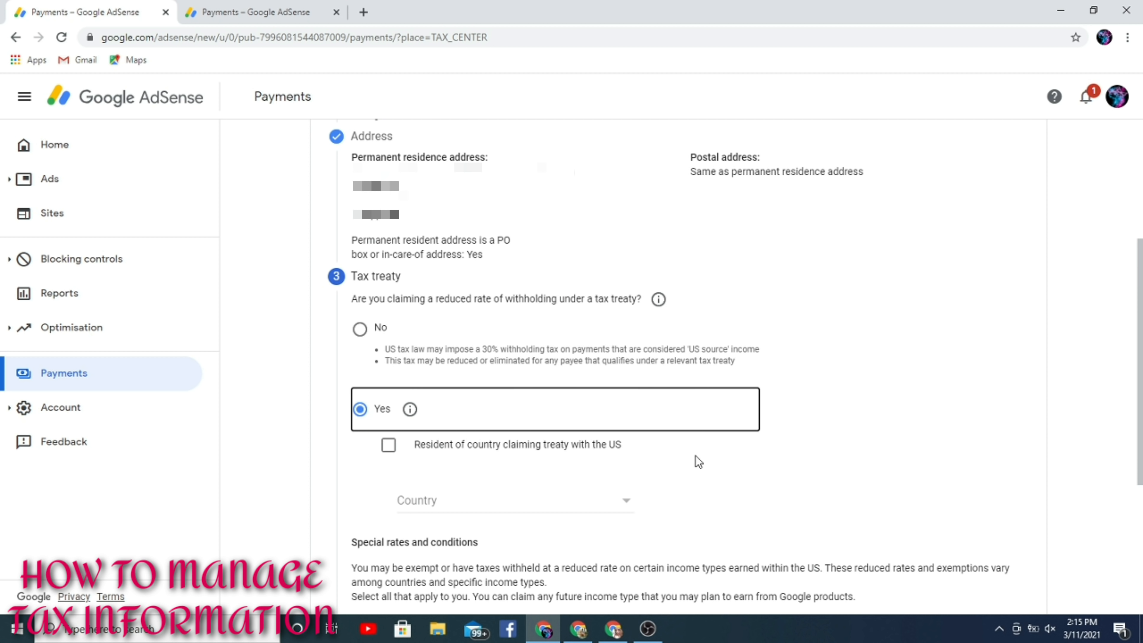
pyautogui.scroll(-5, 717, 460)
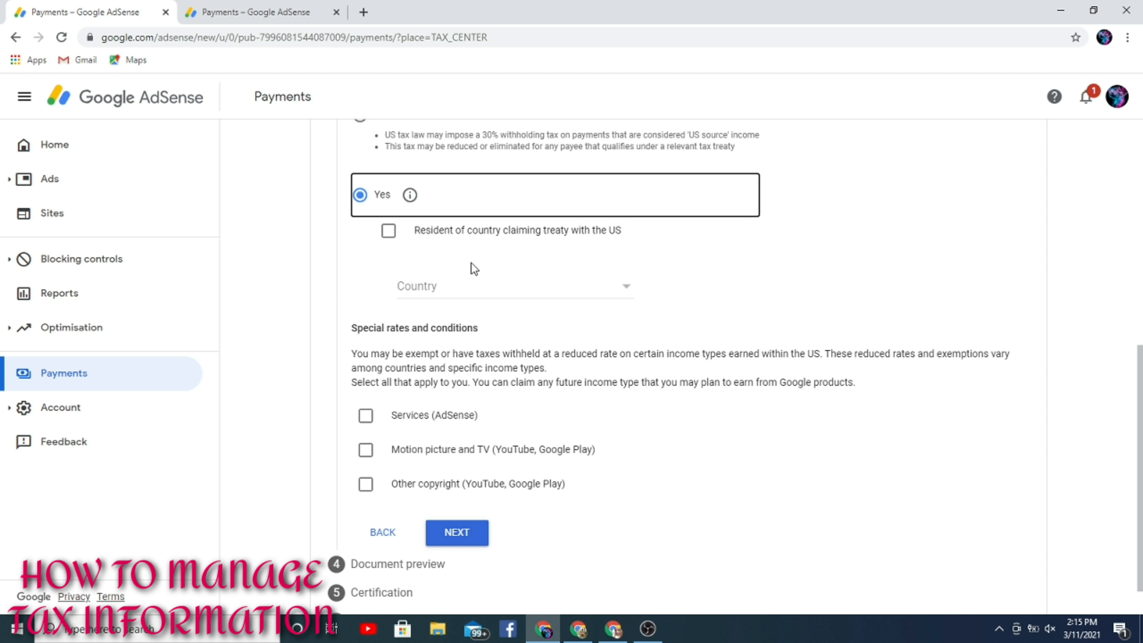
pyautogui.click(390, 232)
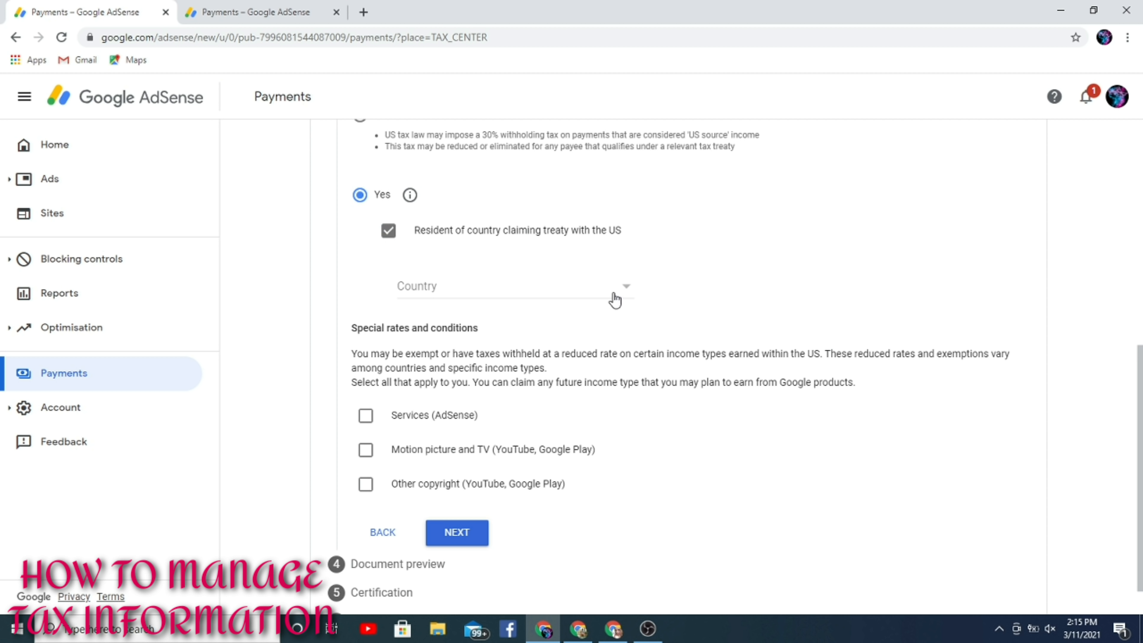
pyautogui.click(627, 292)
pyautogui.scroll(-15, 466, 374)
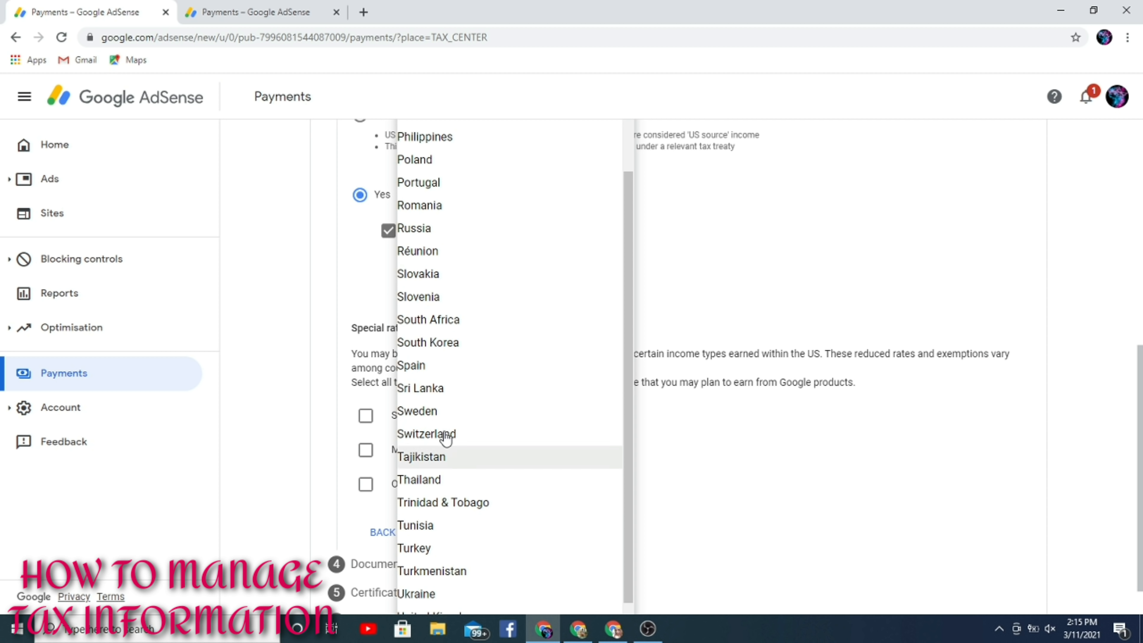
pyautogui.scroll(-1, 504, 473)
pyautogui.scroll(5, 490, 444)
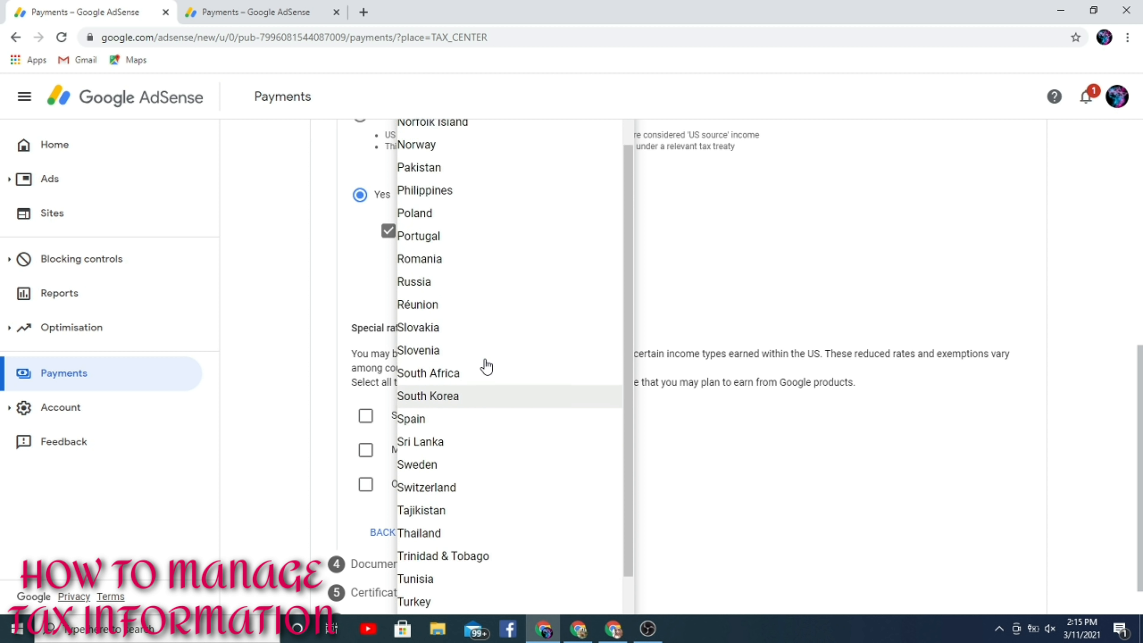
pyautogui.click(463, 313)
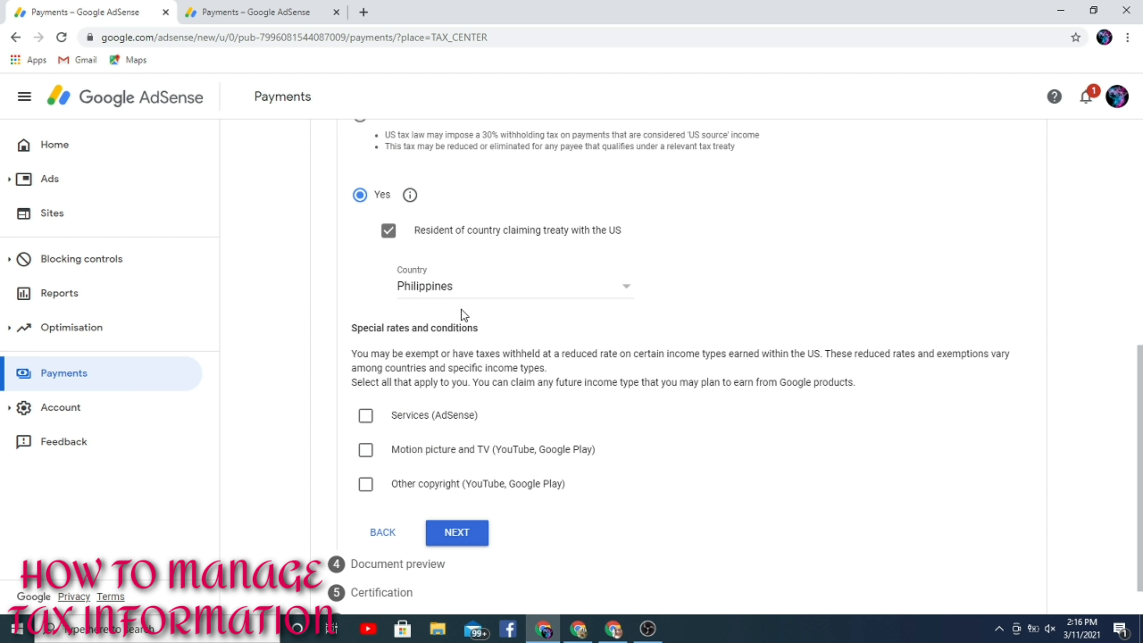
pyautogui.scroll(-1, 646, 411)
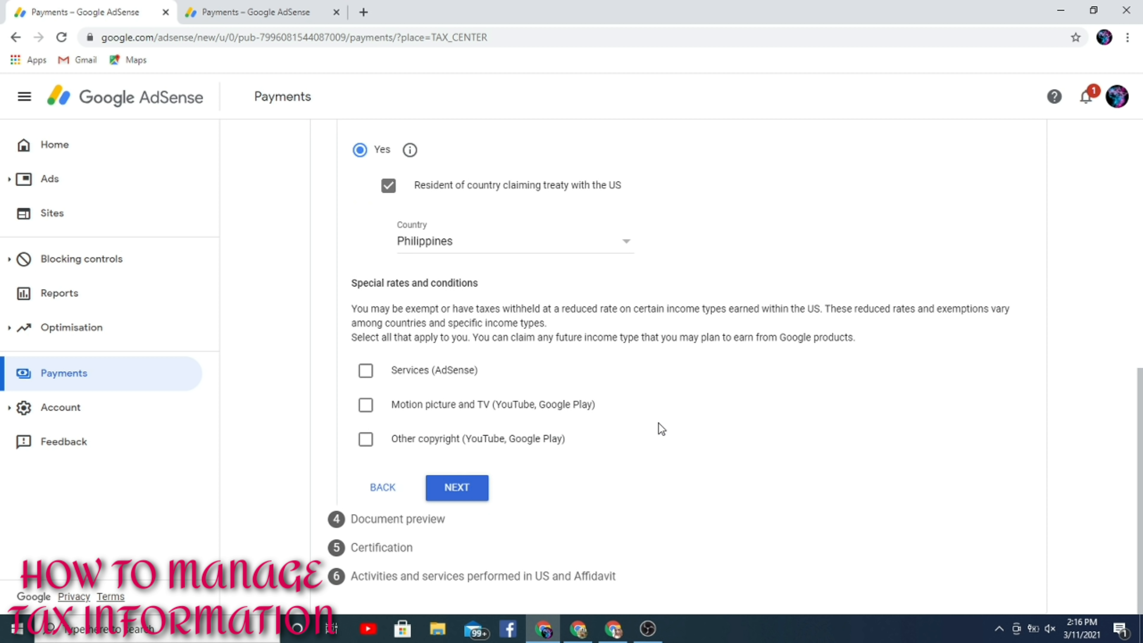
pyautogui.click(367, 376)
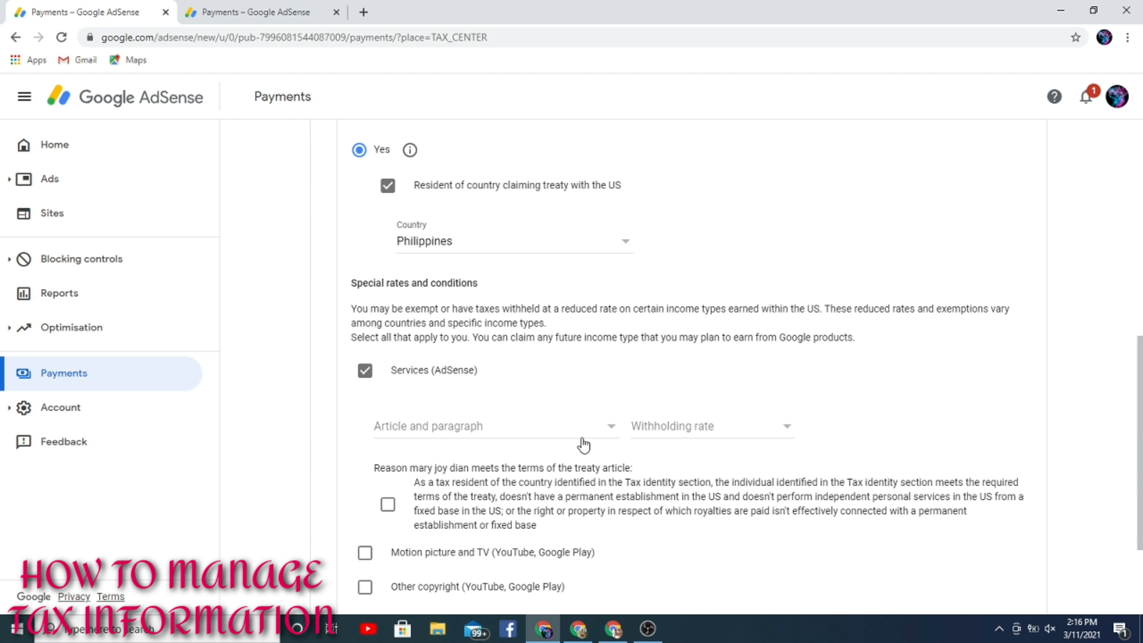
# Claim Services at 0% under Article 8 paragraph 1, confirming the treaty terms.
pyautogui.scroll(-2, 630, 442)
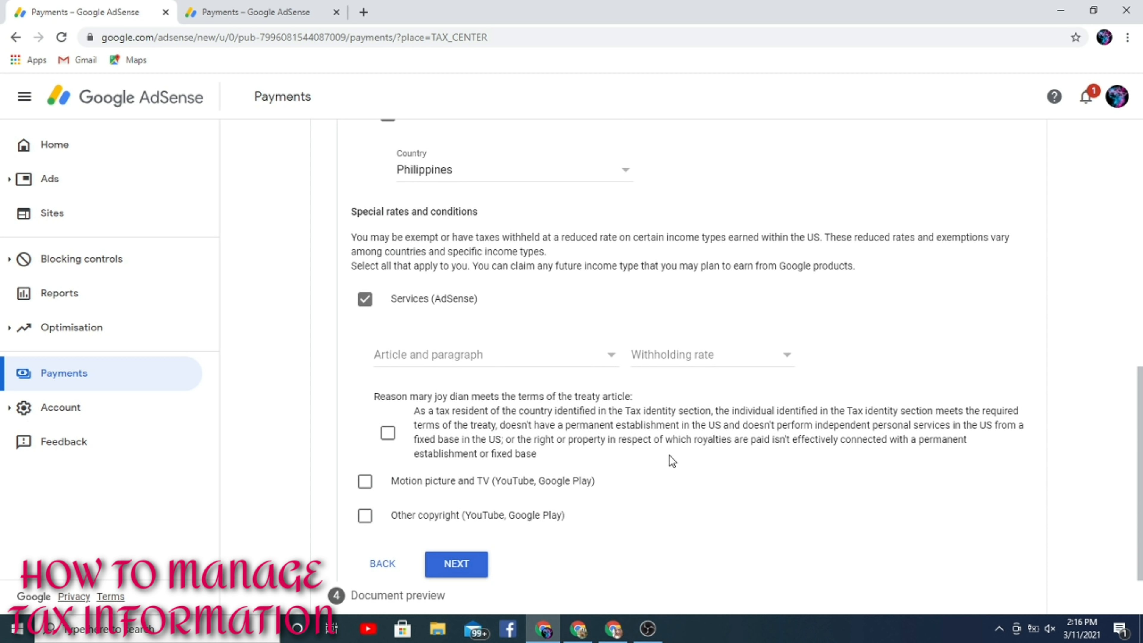
pyautogui.click(613, 359)
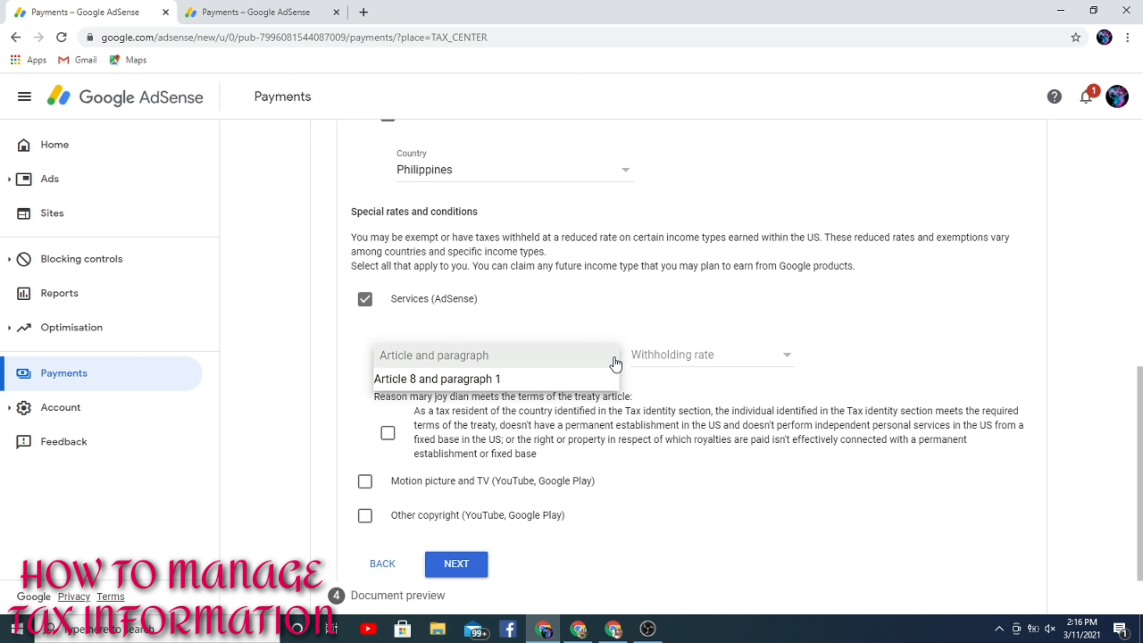
pyautogui.click(524, 386)
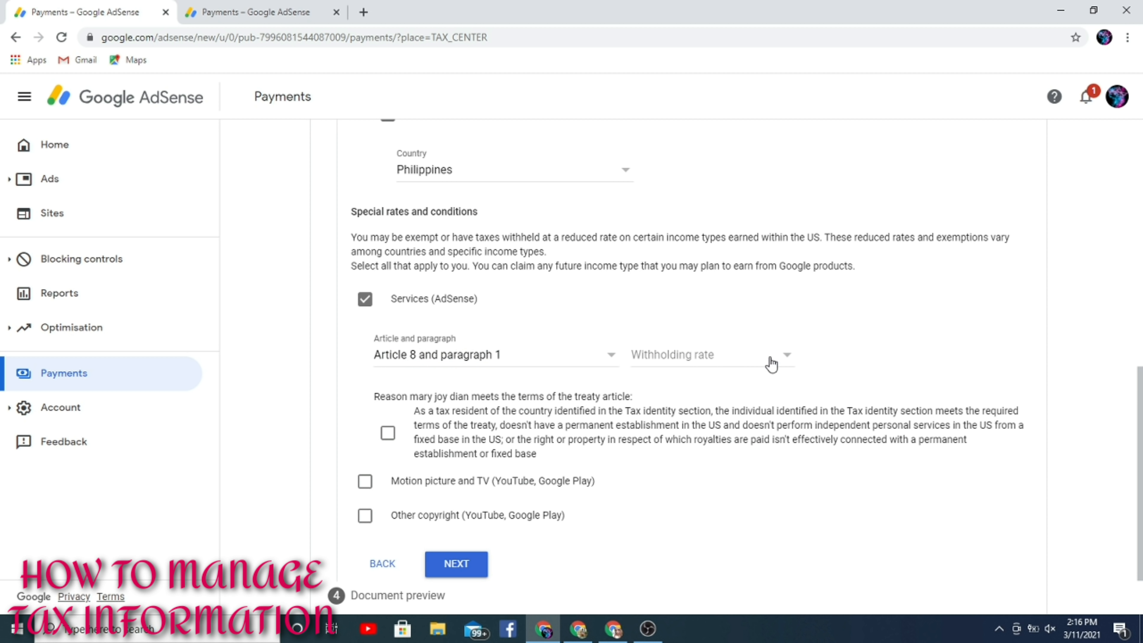
pyautogui.click(789, 359)
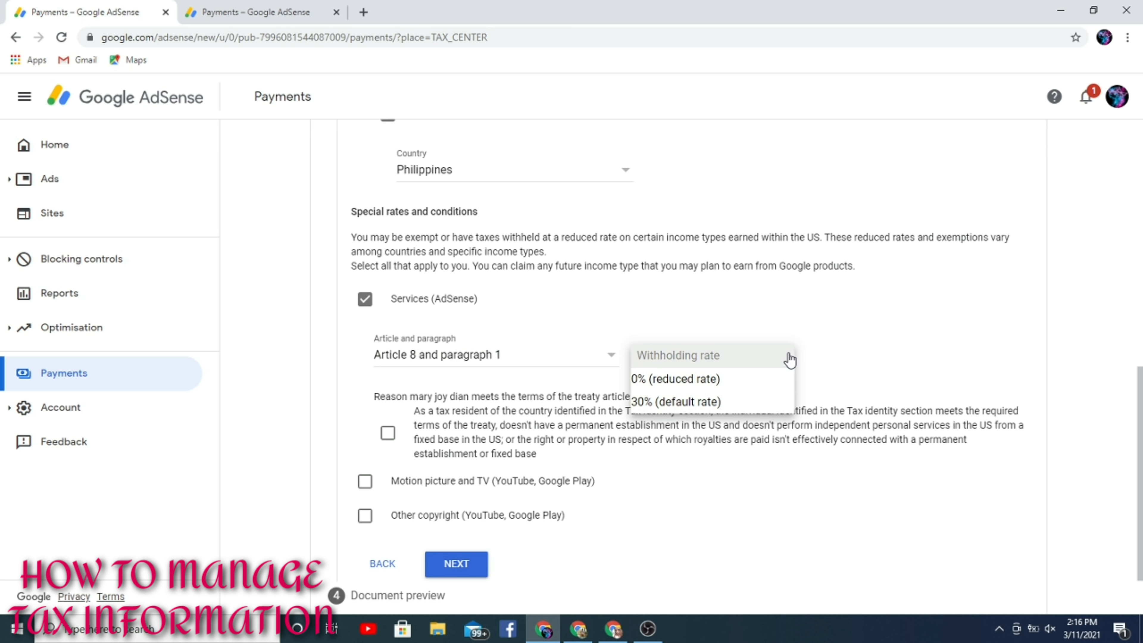
pyautogui.click(692, 380)
pyautogui.scroll(-2, 566, 467)
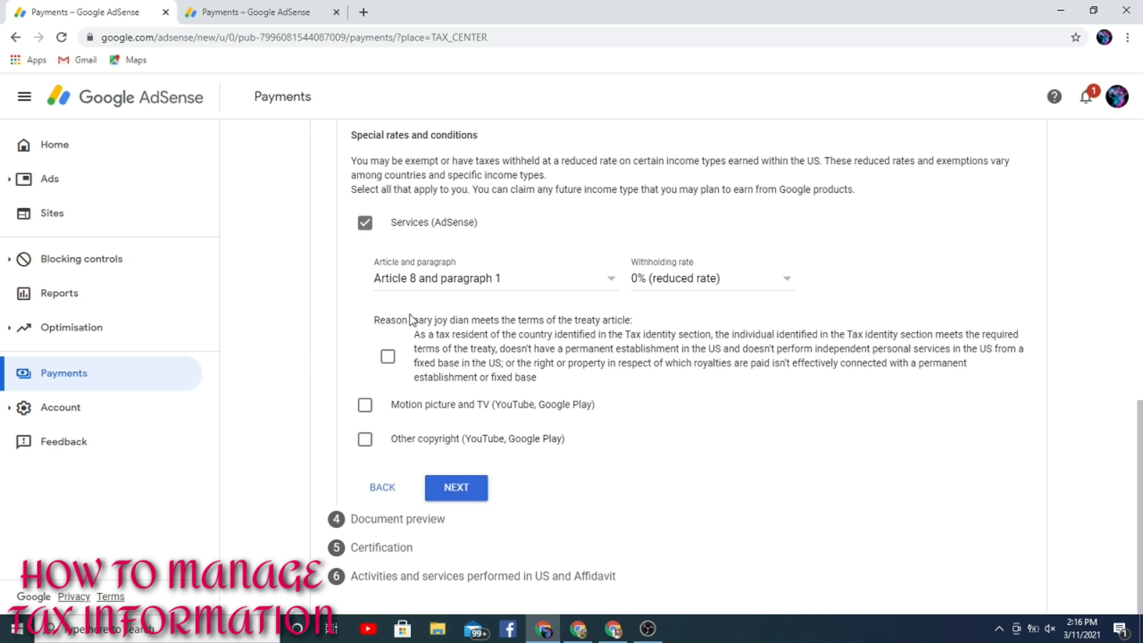
pyautogui.click(389, 360)
# Claim Motion picture and TV at 15% under Article 13 paragraph 2A, and tick Other copyright.
pyautogui.click(365, 405)
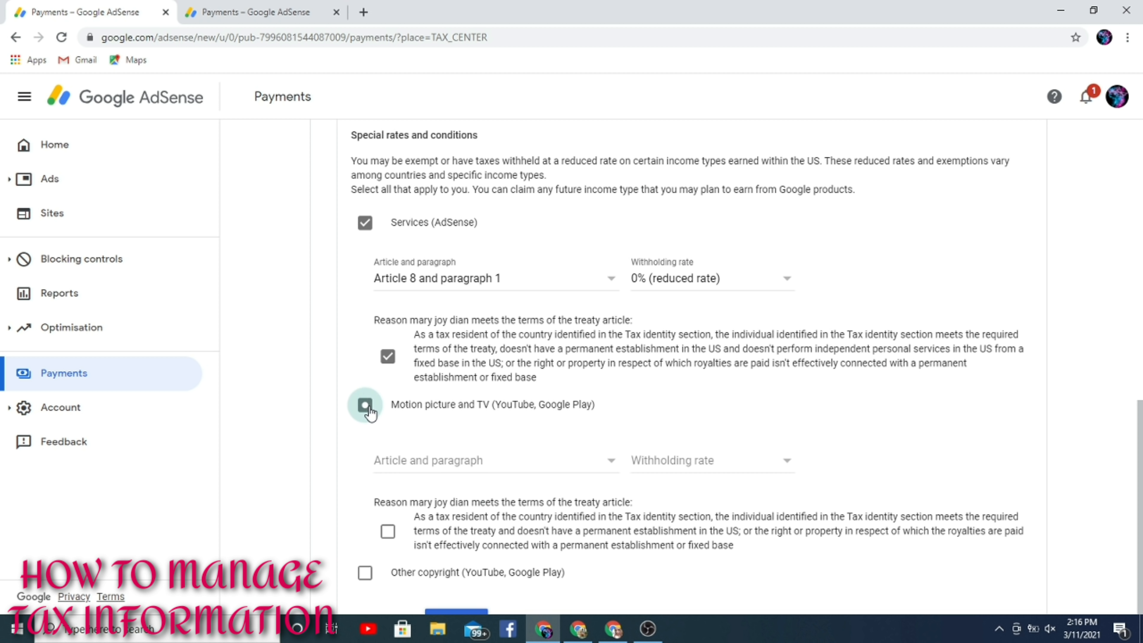
pyautogui.scroll(-3, 679, 412)
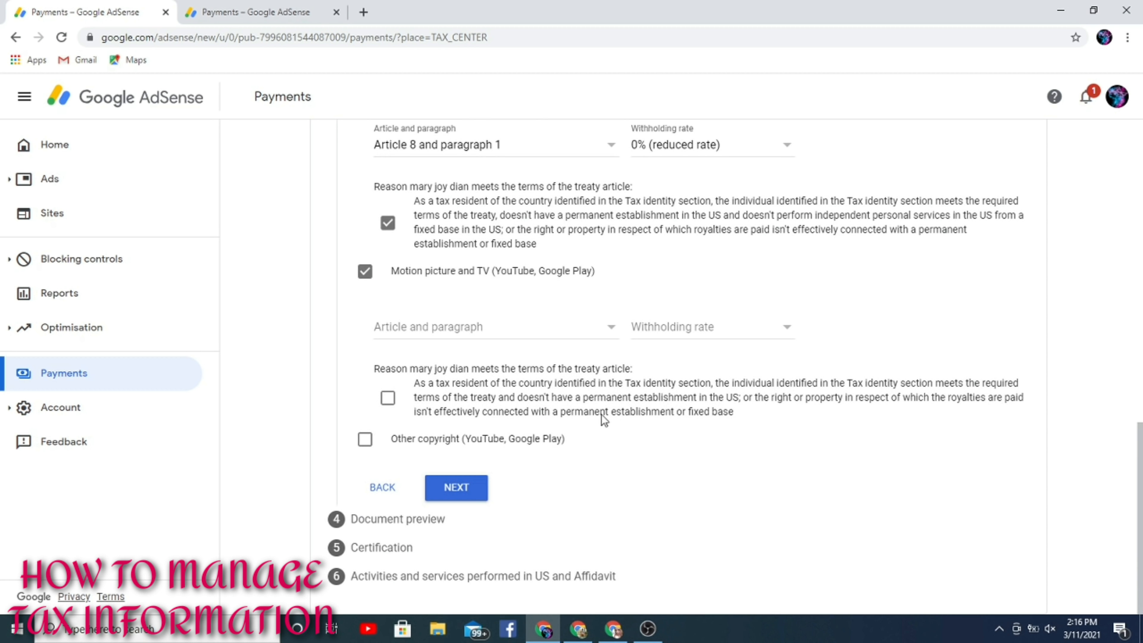
pyautogui.click(609, 329)
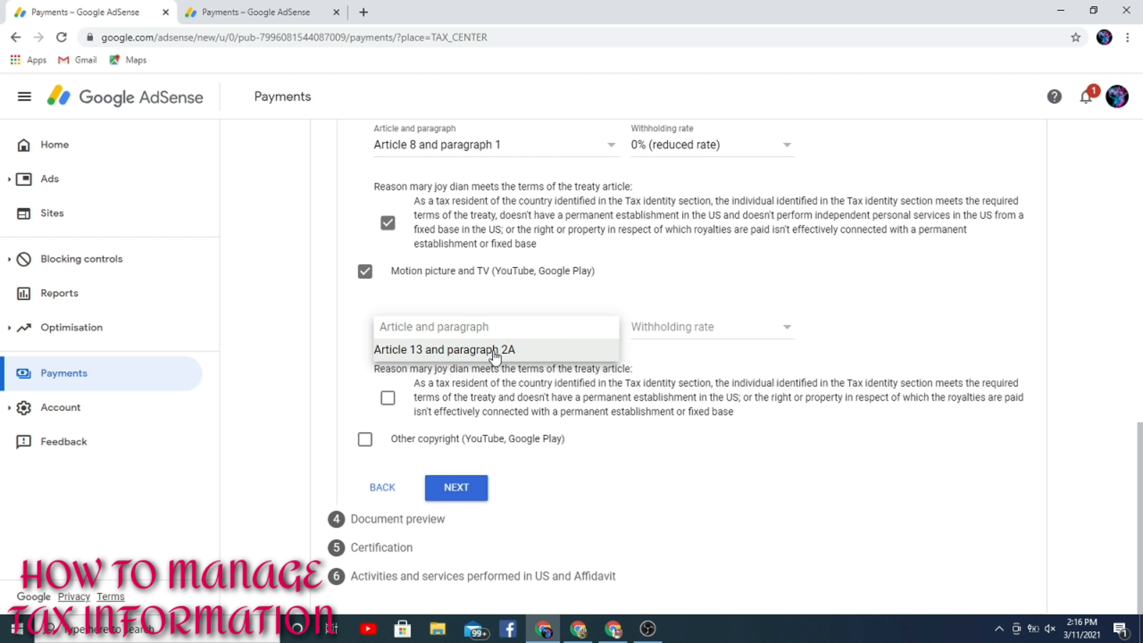
pyautogui.click(514, 360)
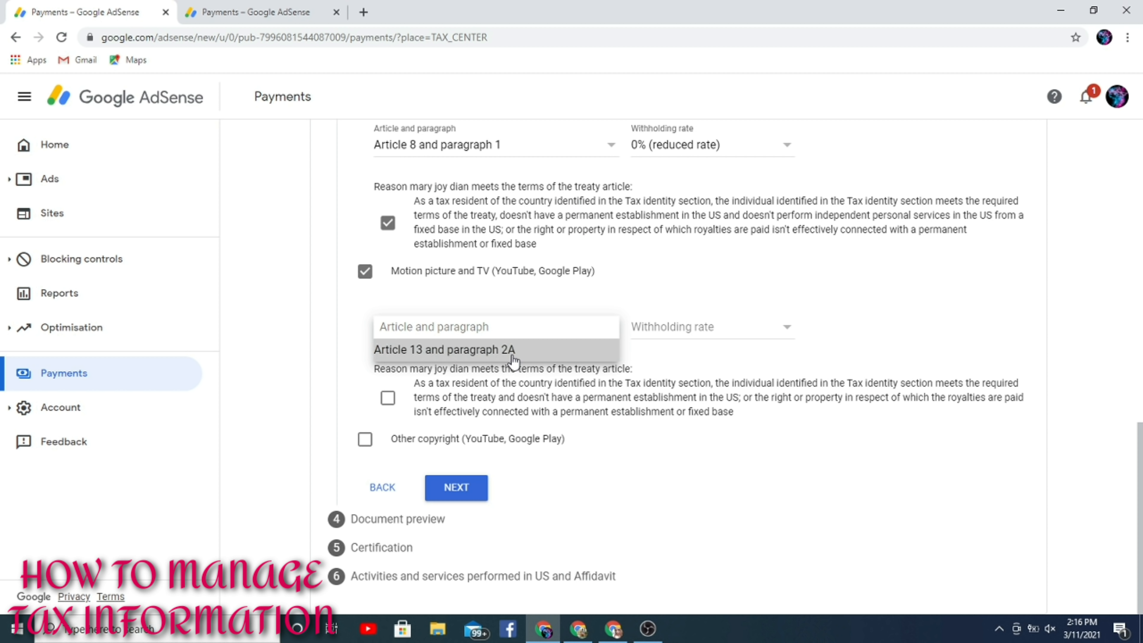
pyautogui.click(789, 332)
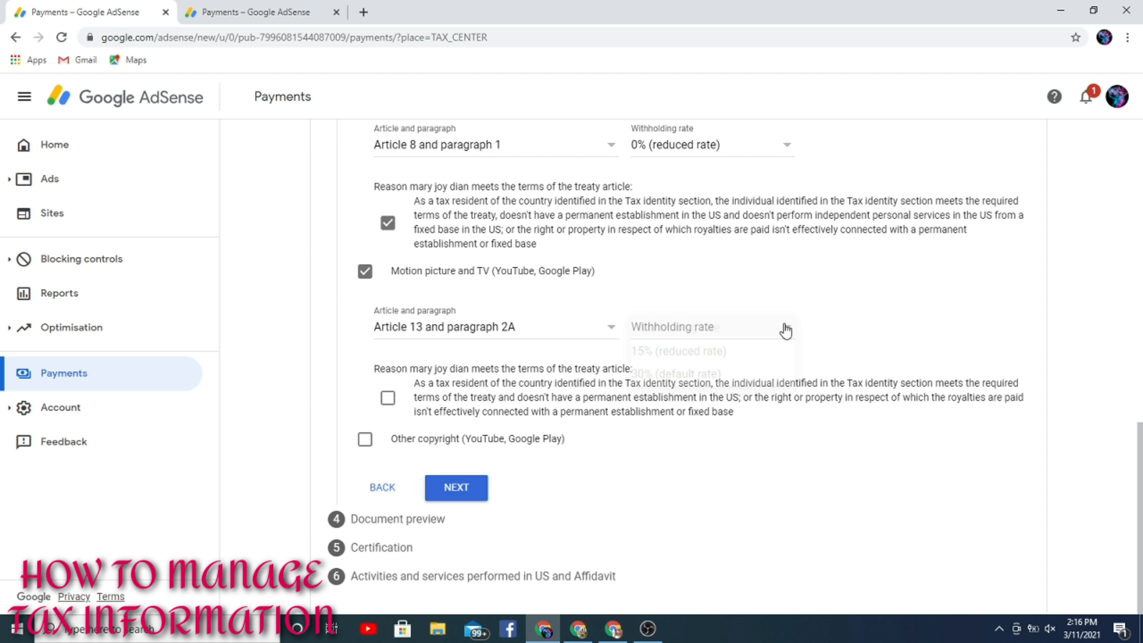
pyautogui.click(696, 359)
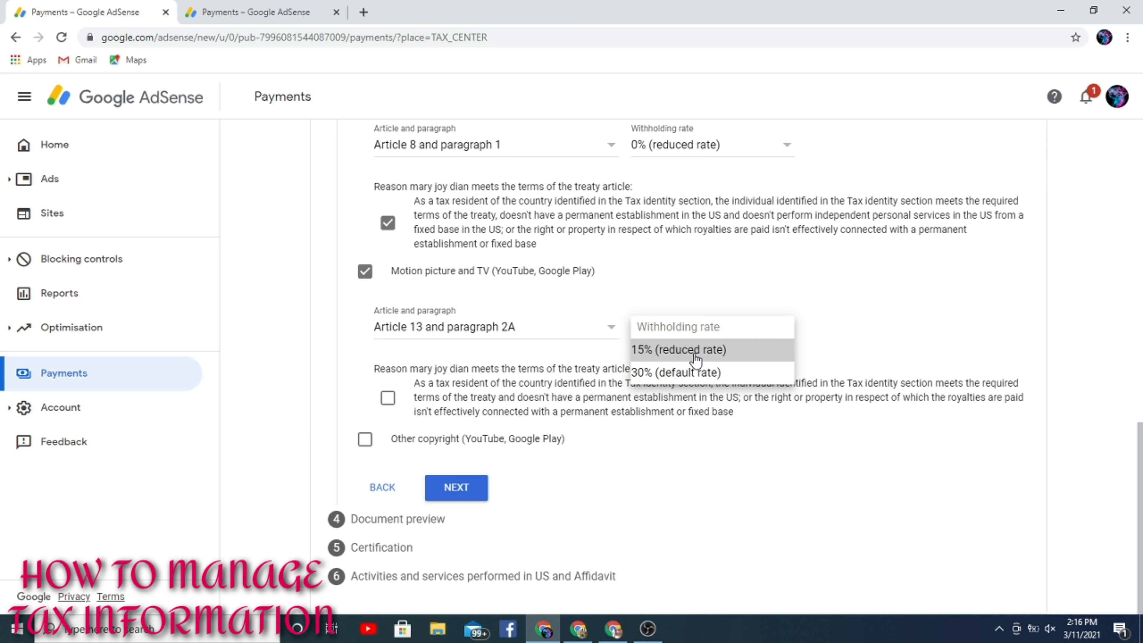
pyautogui.click(388, 400)
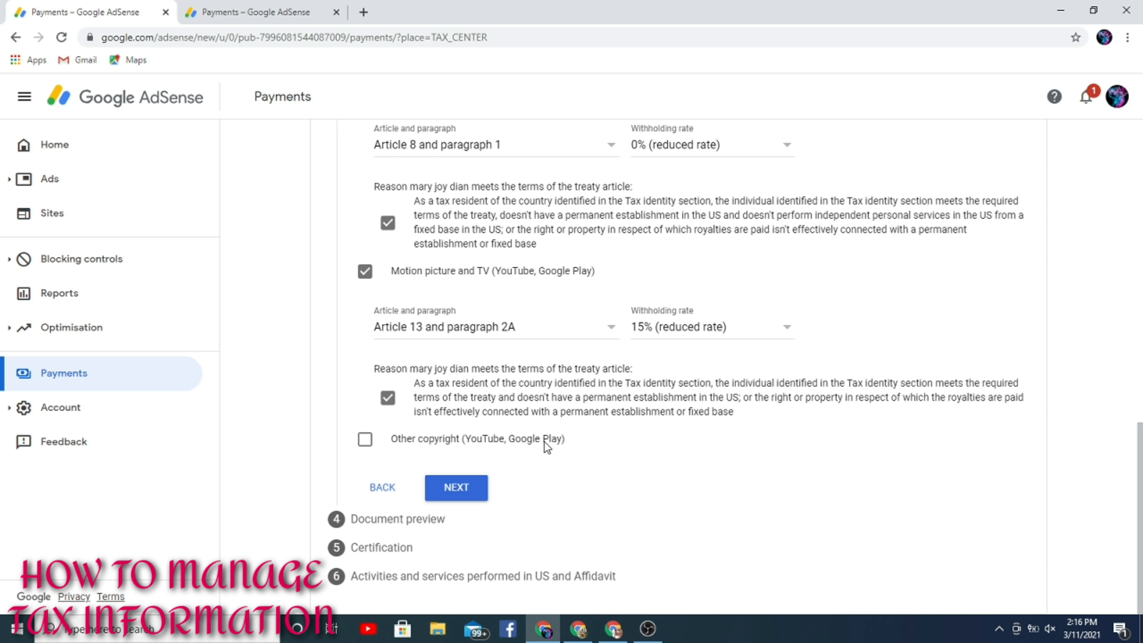
pyautogui.click(365, 442)
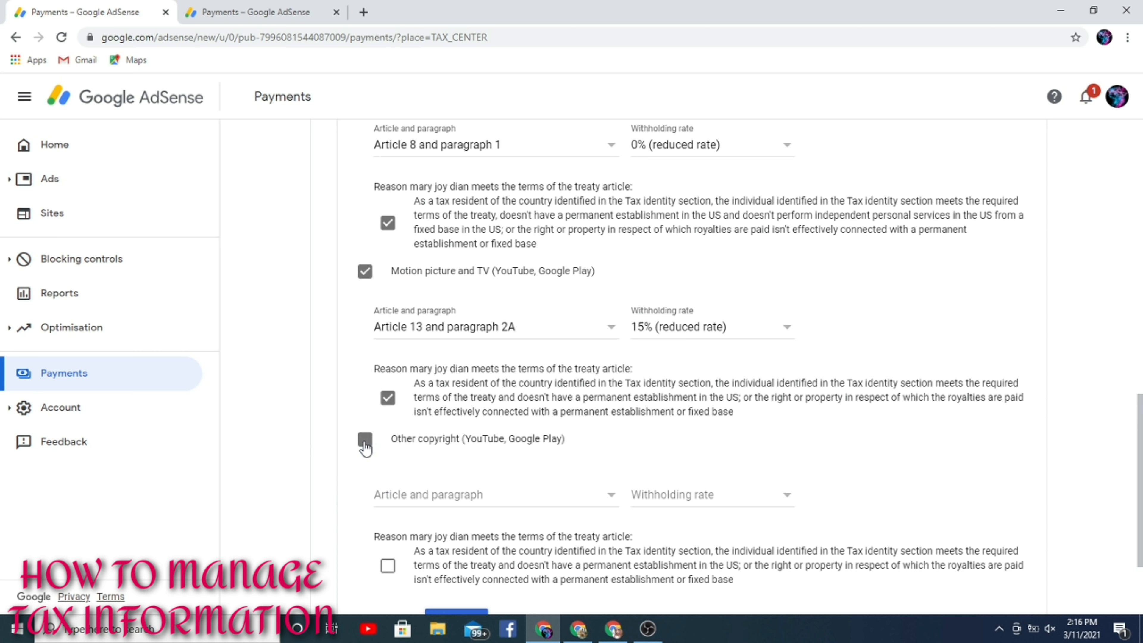
# Set Other copyright to Article 13 paragraph 2A at 15%, confirm the terms, and continue.
pyautogui.scroll(-3, 643, 427)
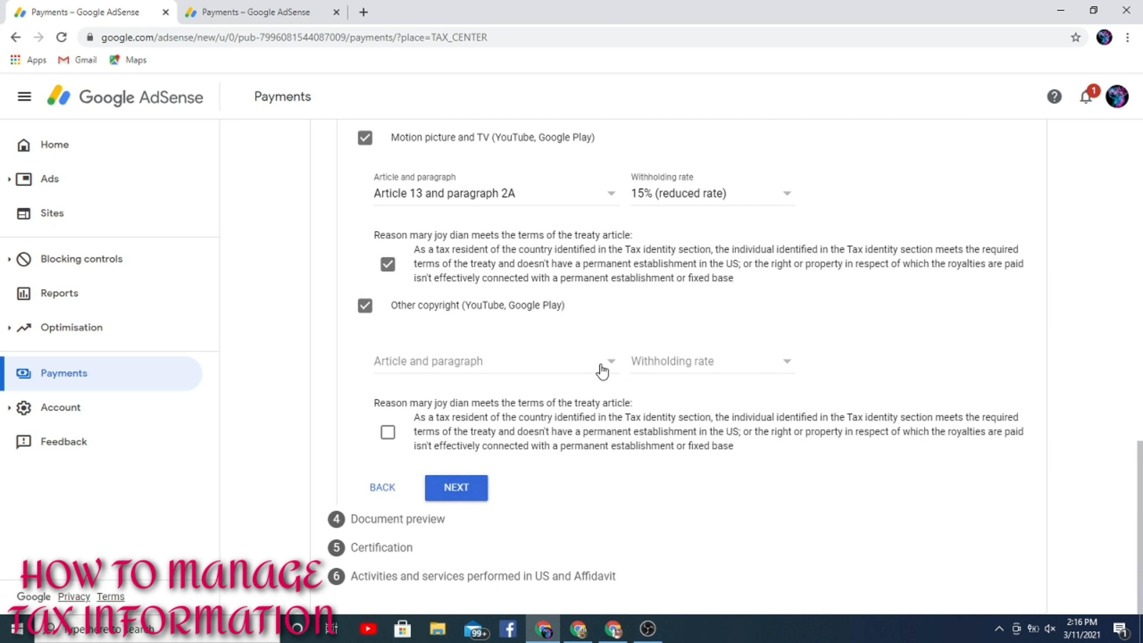
pyautogui.click(603, 371)
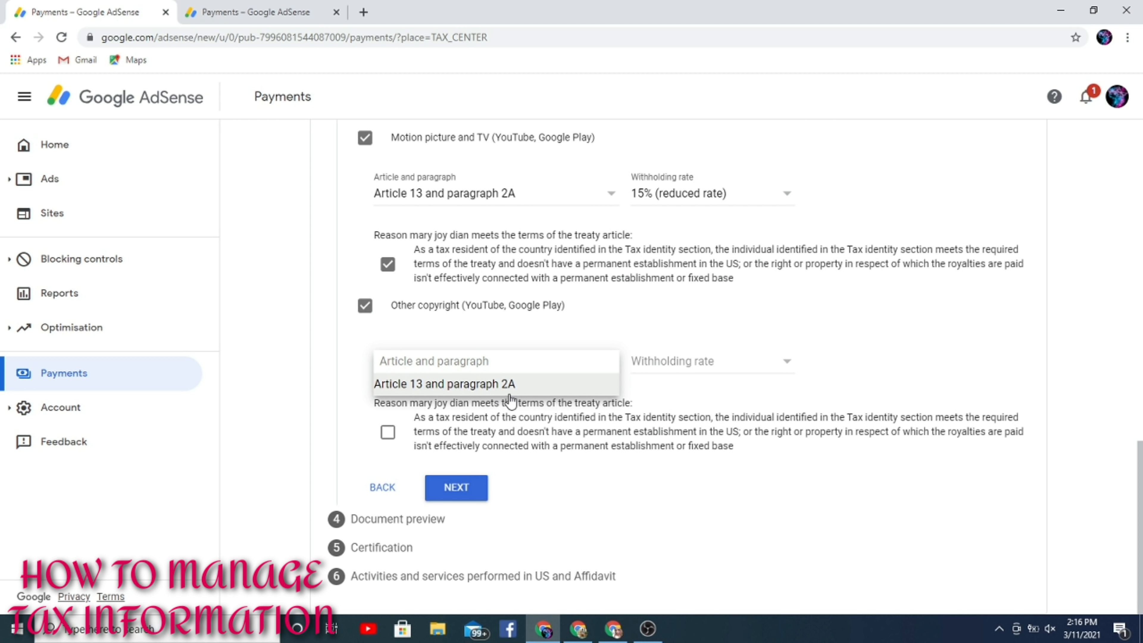
pyautogui.click(512, 384)
pyautogui.click(784, 374)
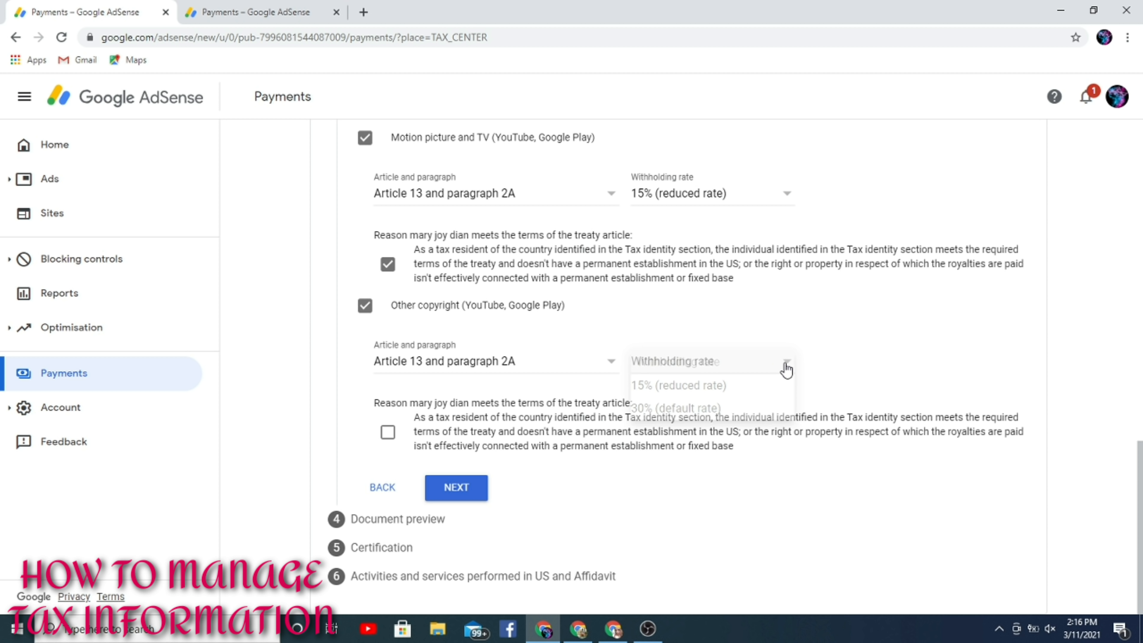
pyautogui.click(698, 391)
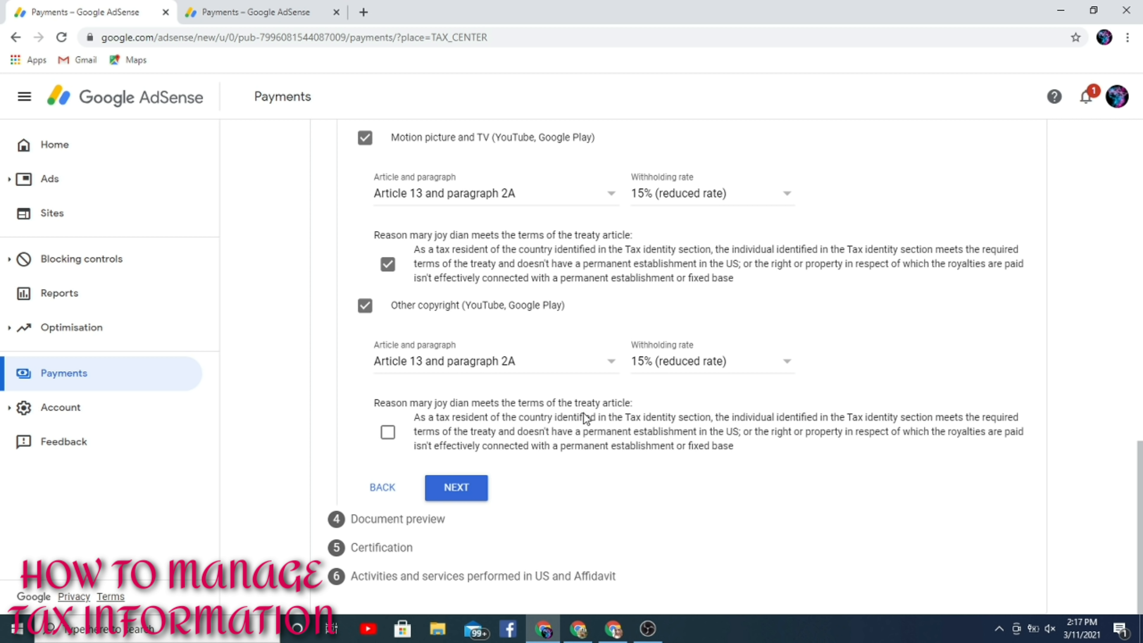
pyautogui.click(389, 435)
pyautogui.click(460, 497)
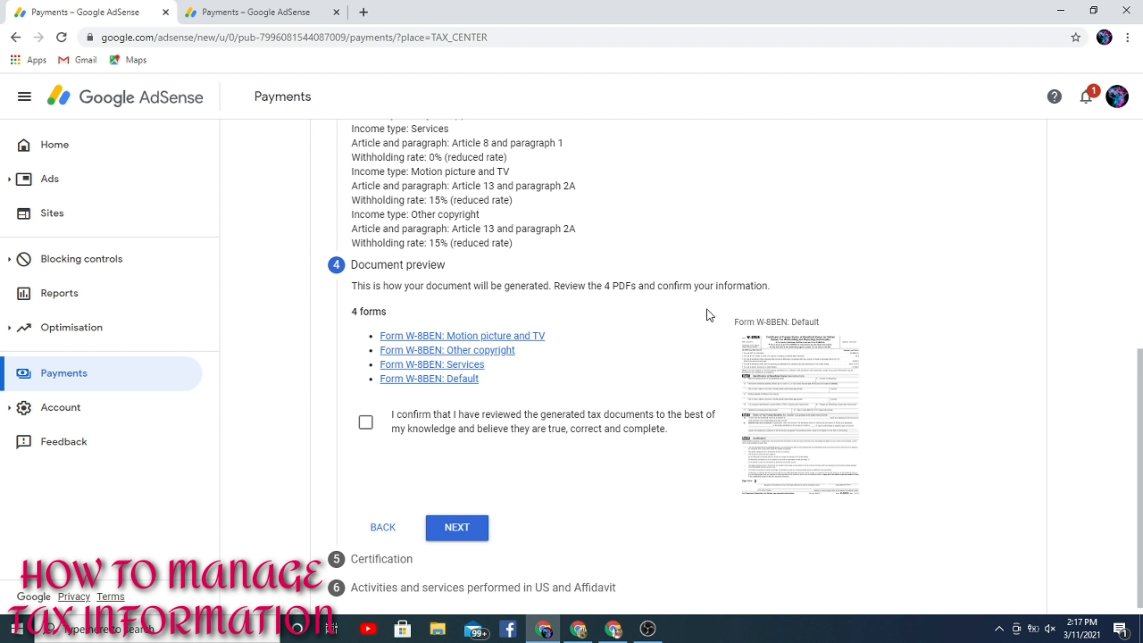
# Confirm the four W-8BEN documents were reviewed and continue to Certification.
pyautogui.scroll(-1, 599, 389)
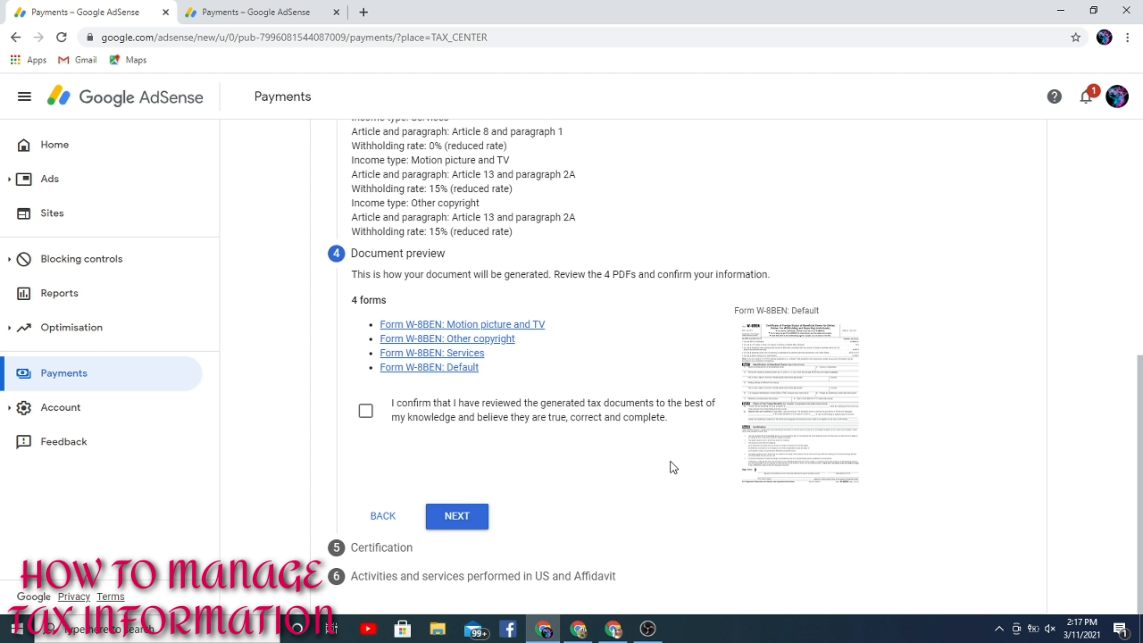
pyautogui.click(366, 411)
pyautogui.click(459, 523)
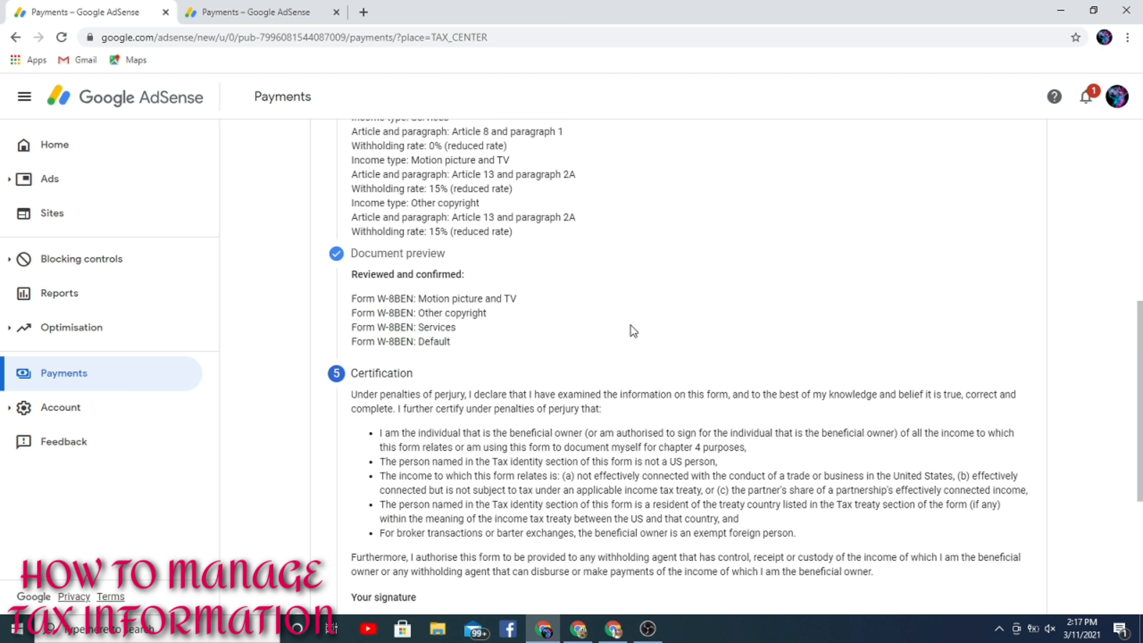
# Type the signer's full legal name into the Your signature field, correcting a typo.
pyautogui.scroll(-6, 683, 264)
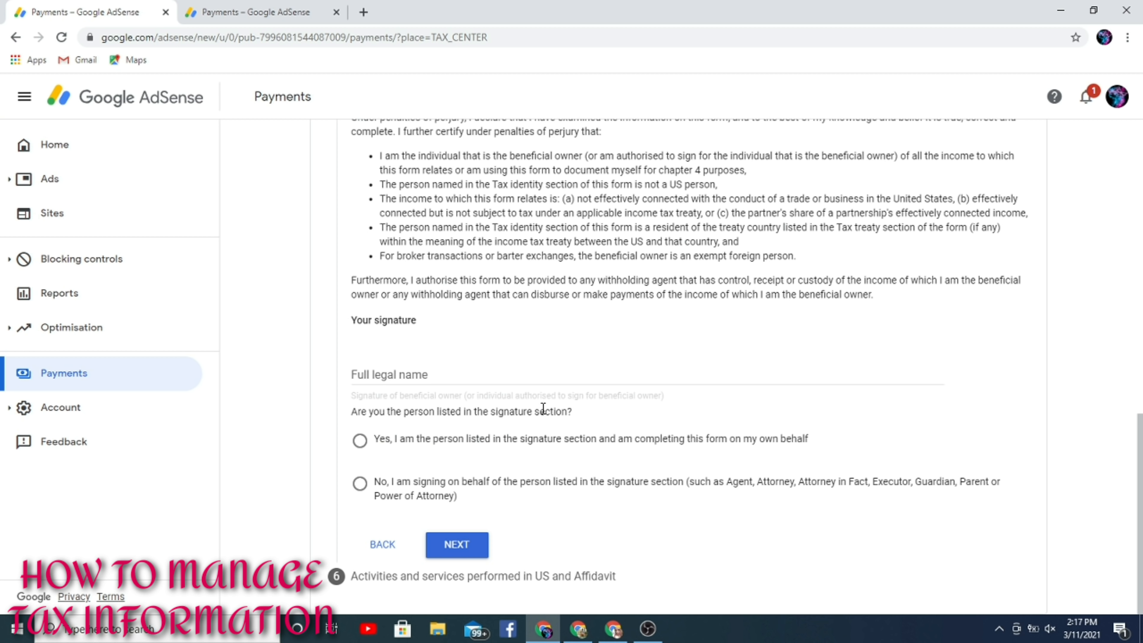
pyautogui.click(499, 378)
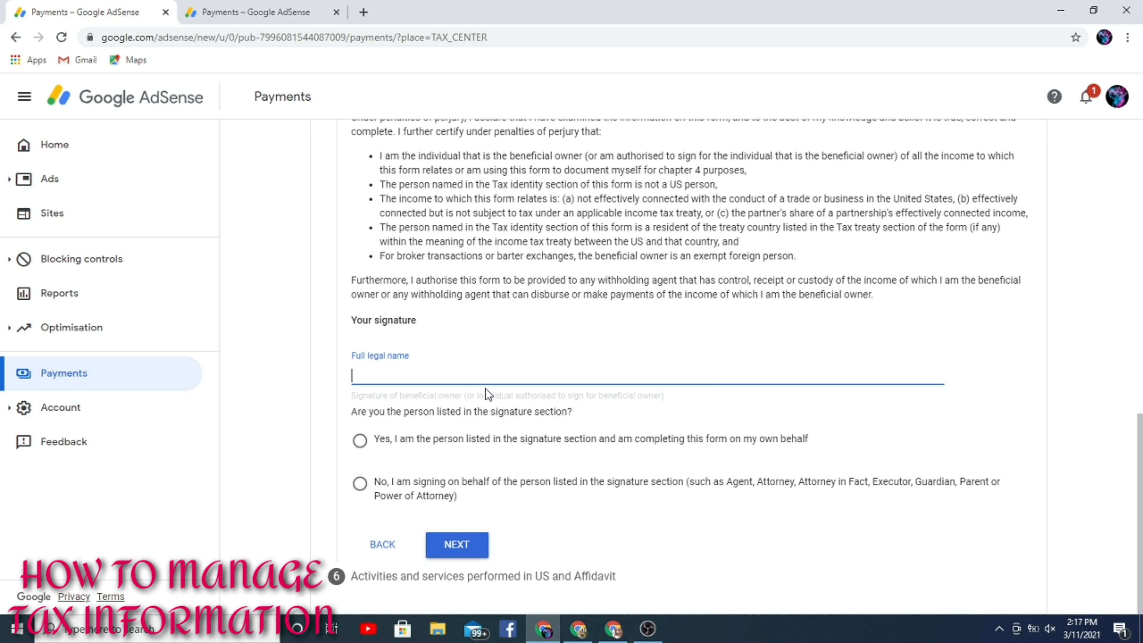
pyautogui.write('ma')
pyautogui.press('BackSpace')
pyautogui.press('BackSpace')
pyautogui.write('Mary joy dian')
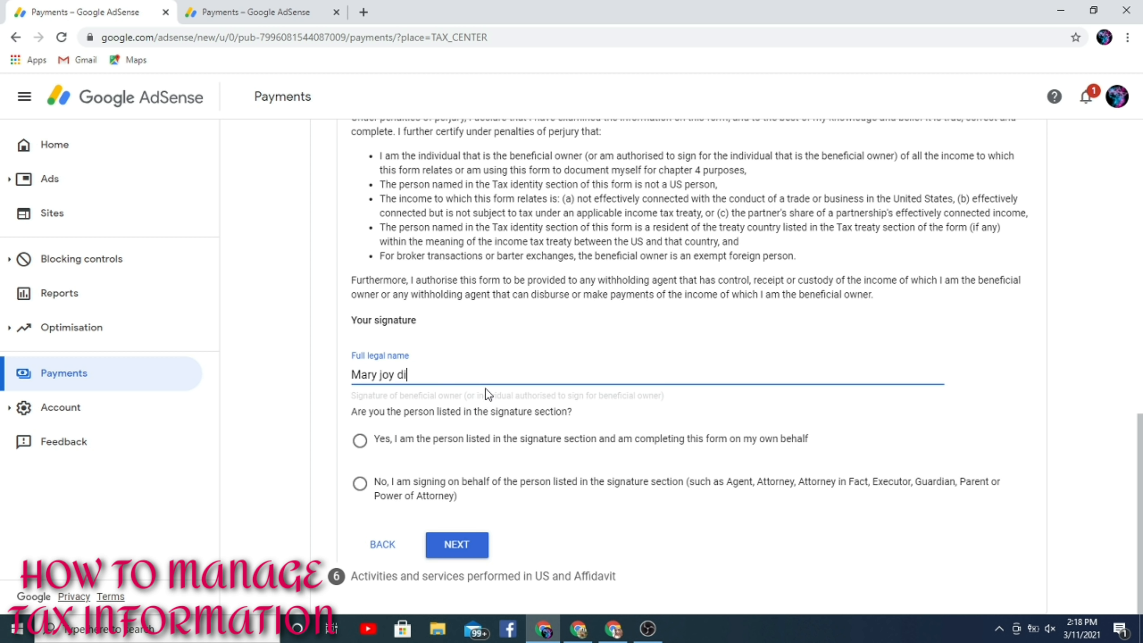